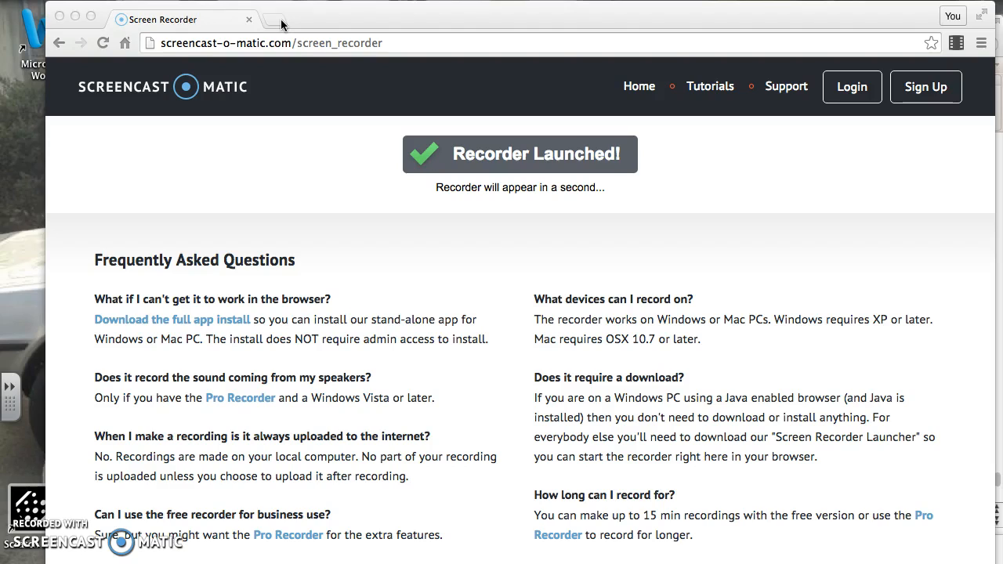
Step: Open desmos.com in a new browser tab and launch the graphing calculator
click(280, 24)
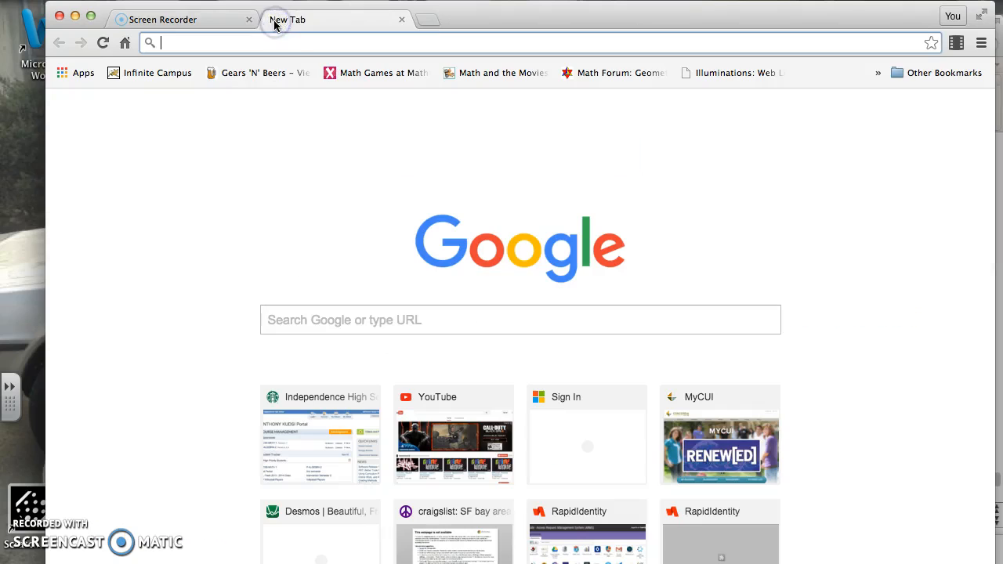
click(271, 44)
text(desmos.com)
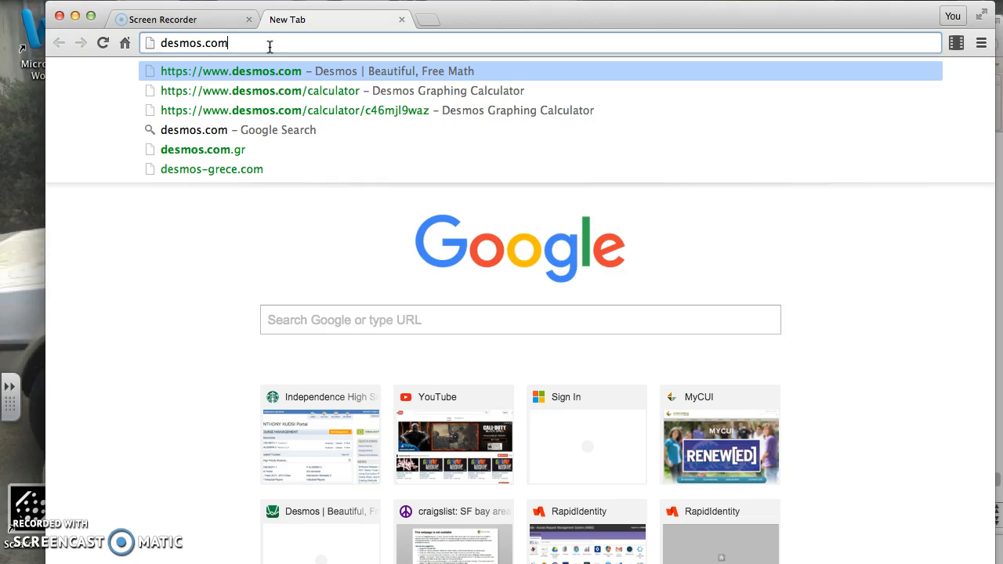
click(226, 45)
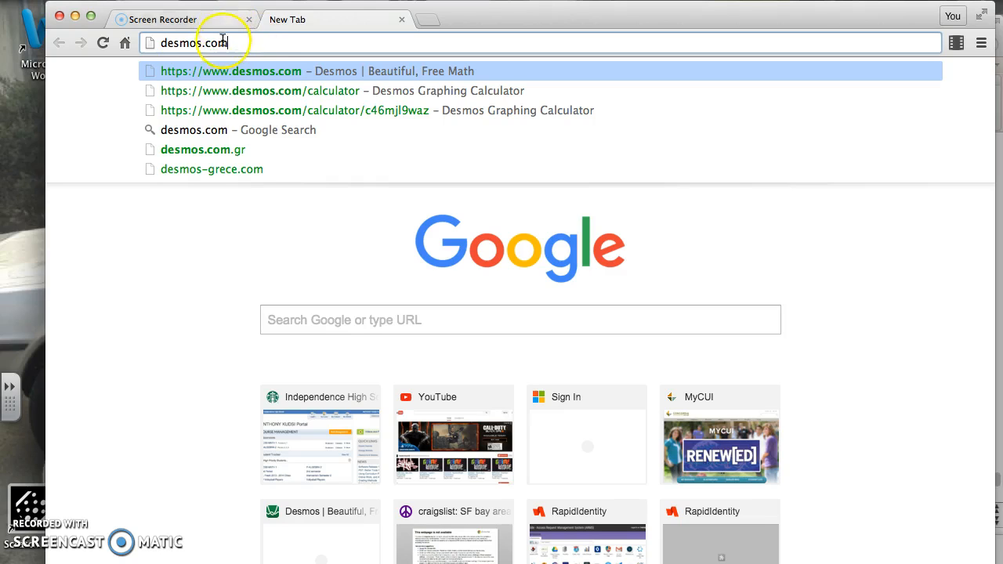
click(230, 45)
key(Return)
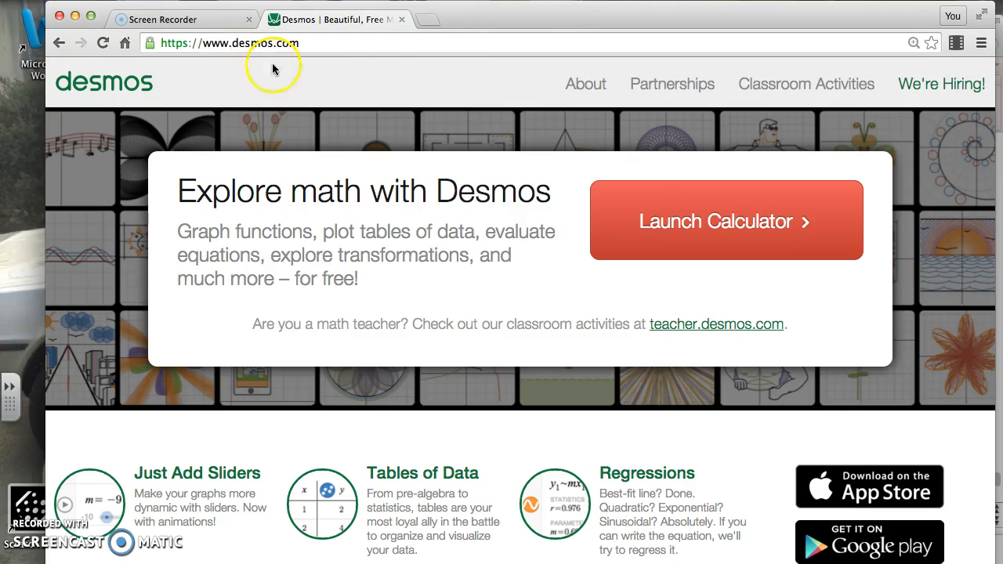
click(693, 214)
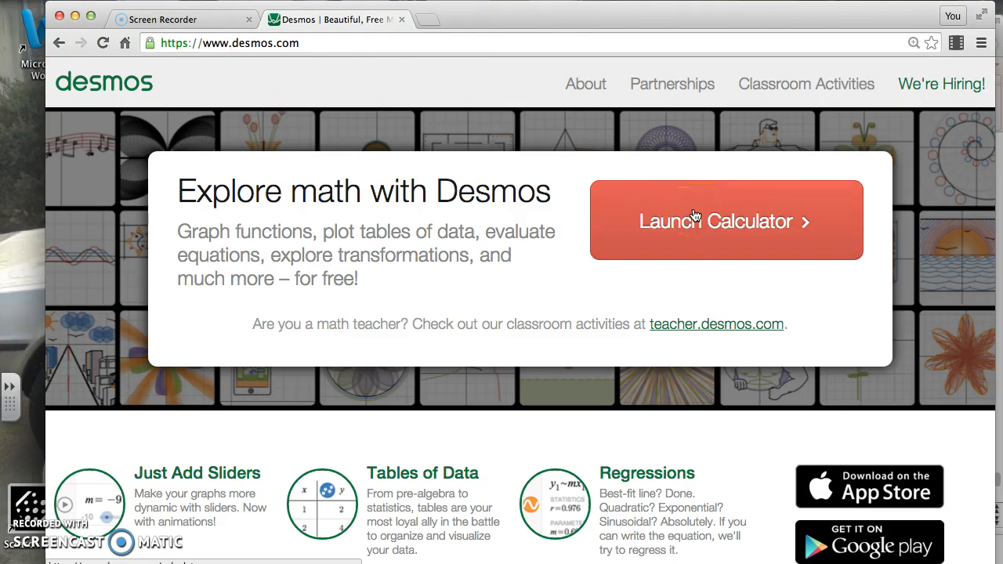
click(693, 215)
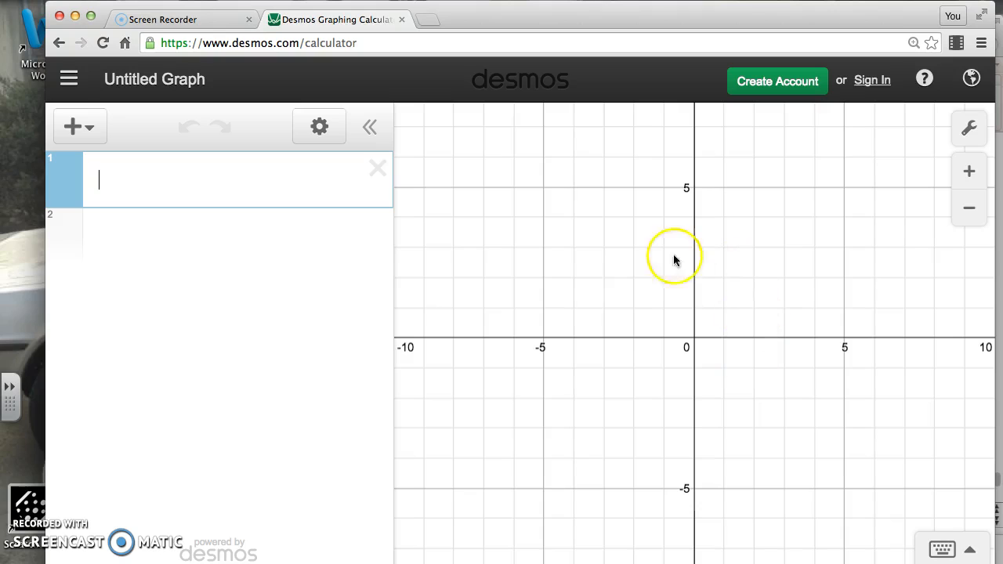
Step: Graph y = x² in the first expression, inserting the square from the on-screen math keypad and hiding the keypad when done
click(260, 172)
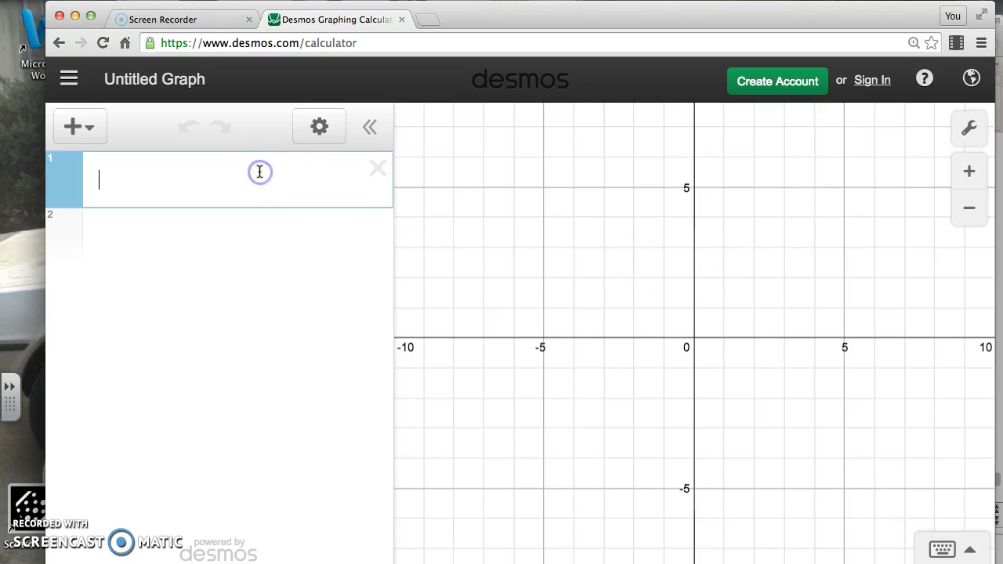
text(y = x)
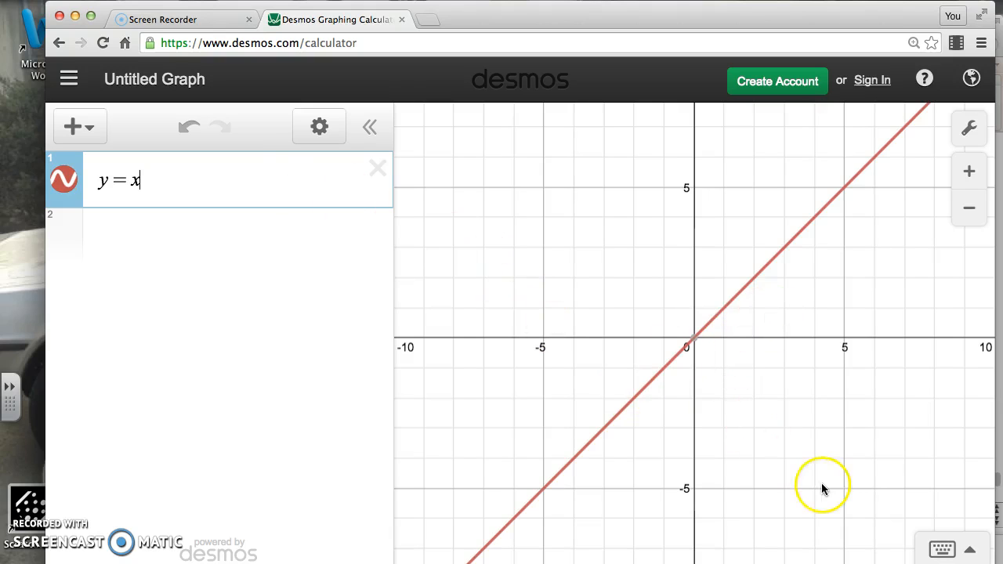
click(974, 549)
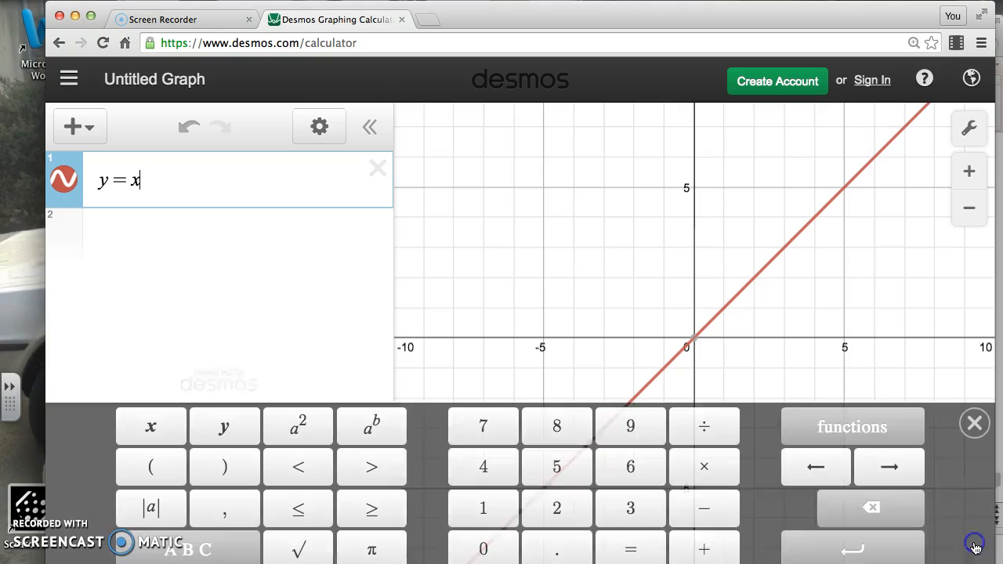
click(298, 423)
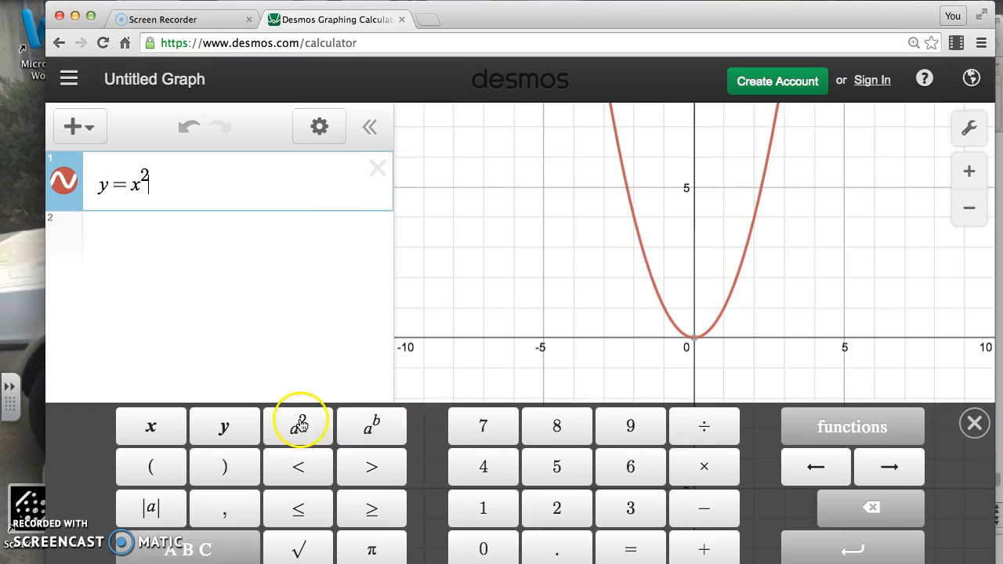
click(975, 423)
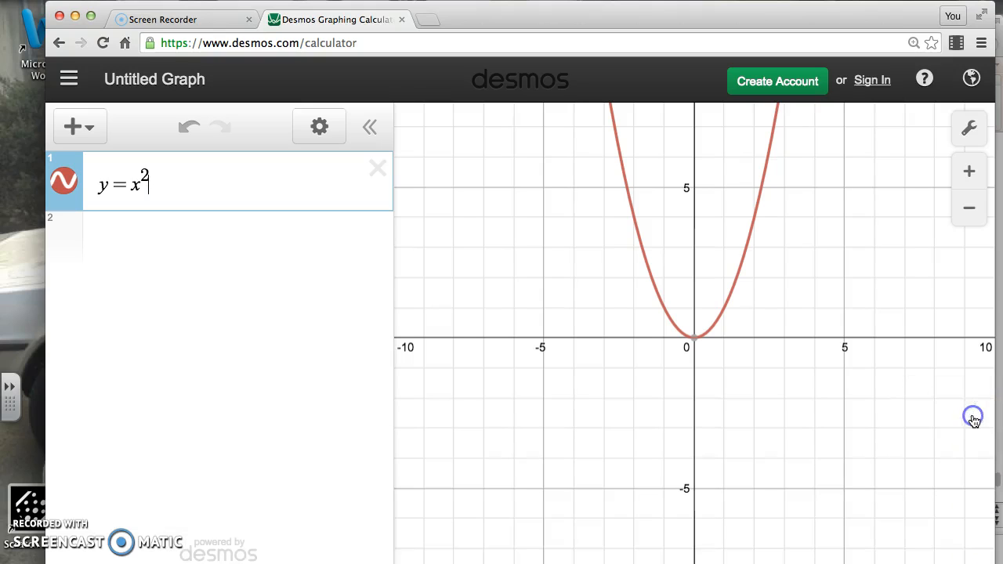
Step: Turn on Projector Mode for the graph and close the graph settings
click(968, 132)
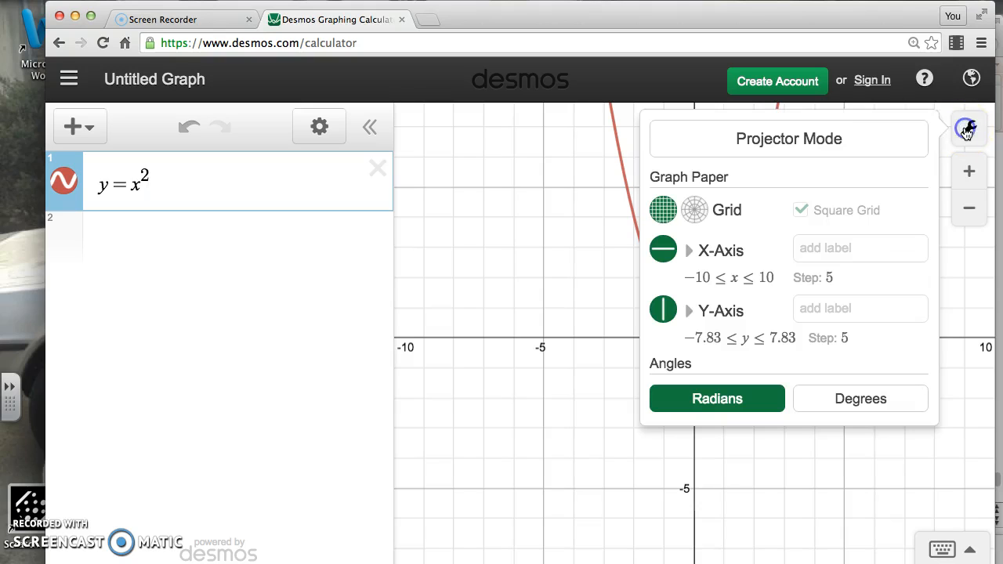
click(873, 135)
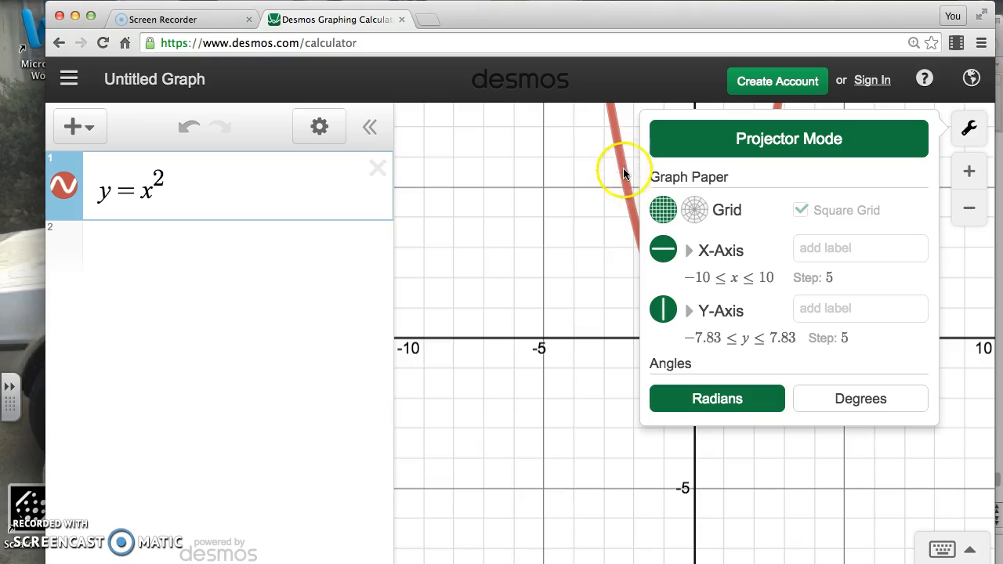
click(968, 129)
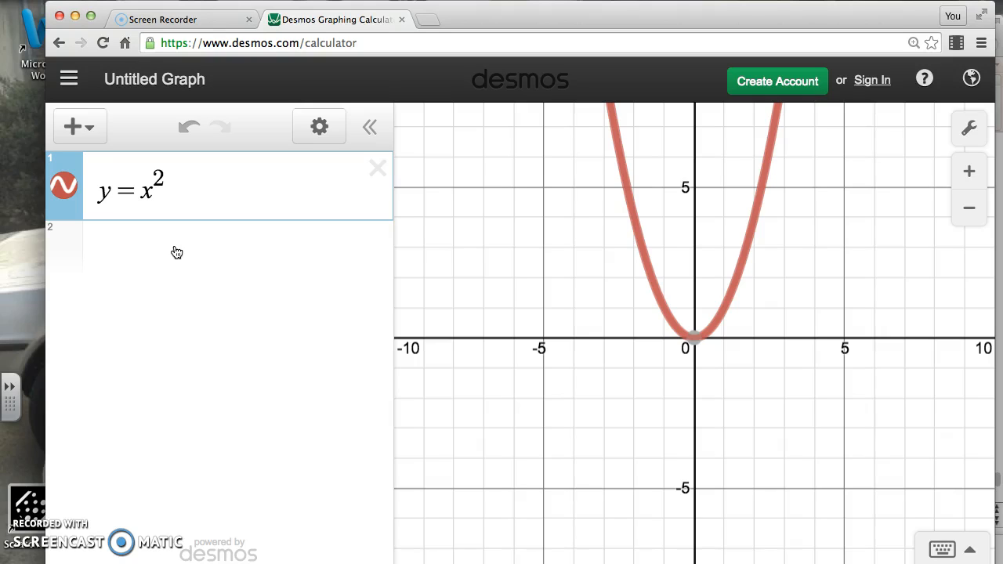
Step: Copy y = x² into the second expression and add a coefficient of 2 so it reads y = 2x²
drag(182, 189, 101, 185)
key(super+c)
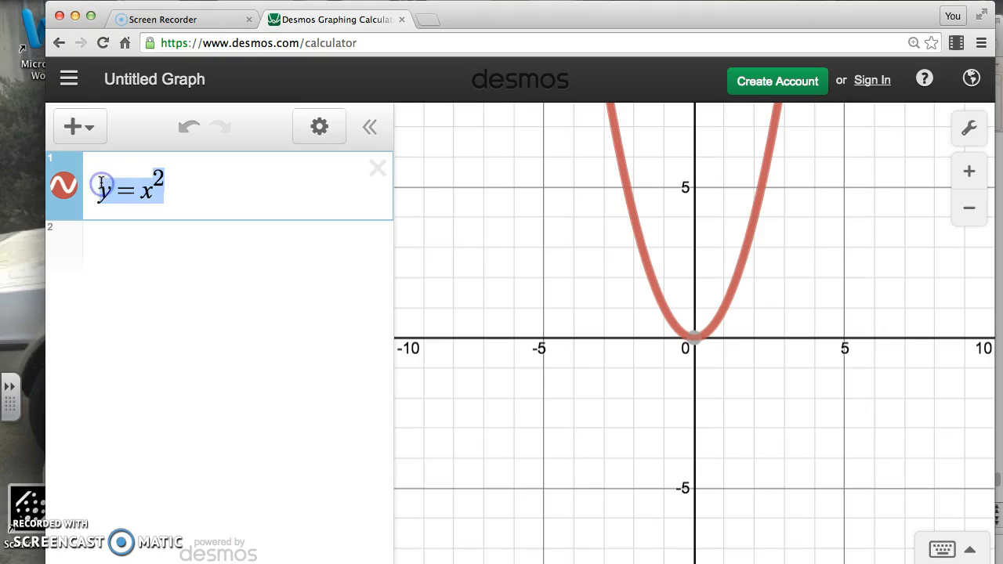
click(116, 252)
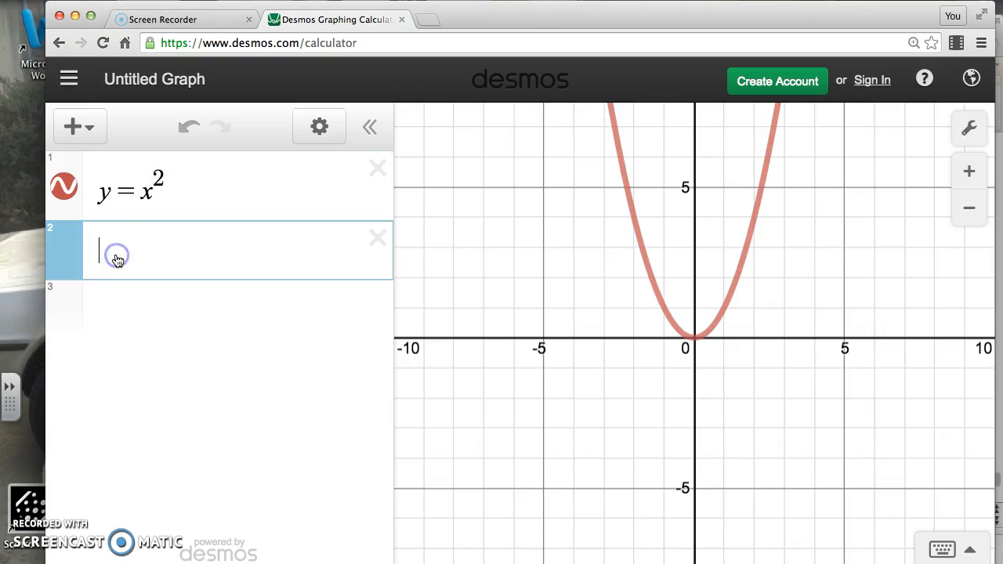
key(super+v)
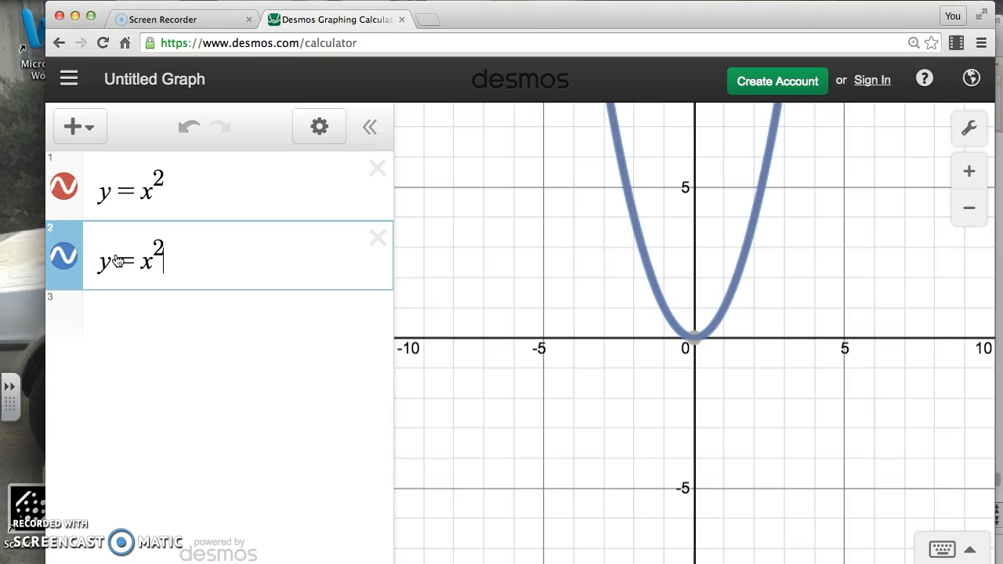
click(224, 270)
click(156, 263)
click(144, 264)
click(143, 195)
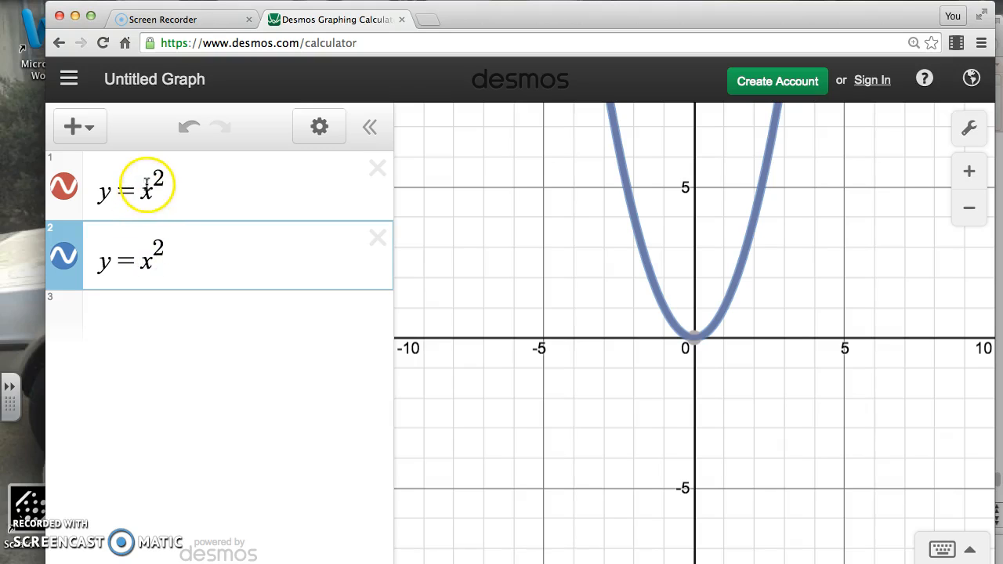
click(142, 261)
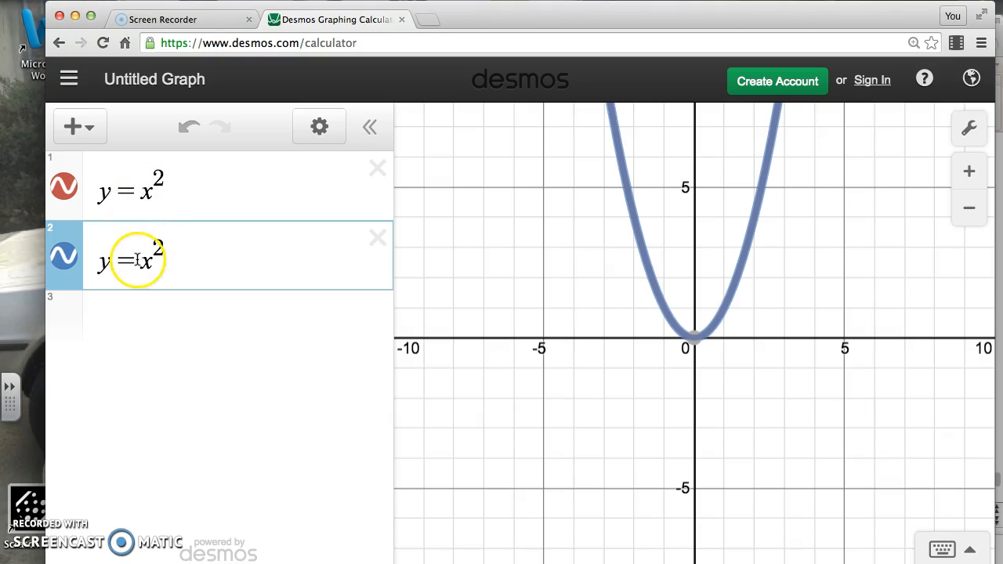
text(2)
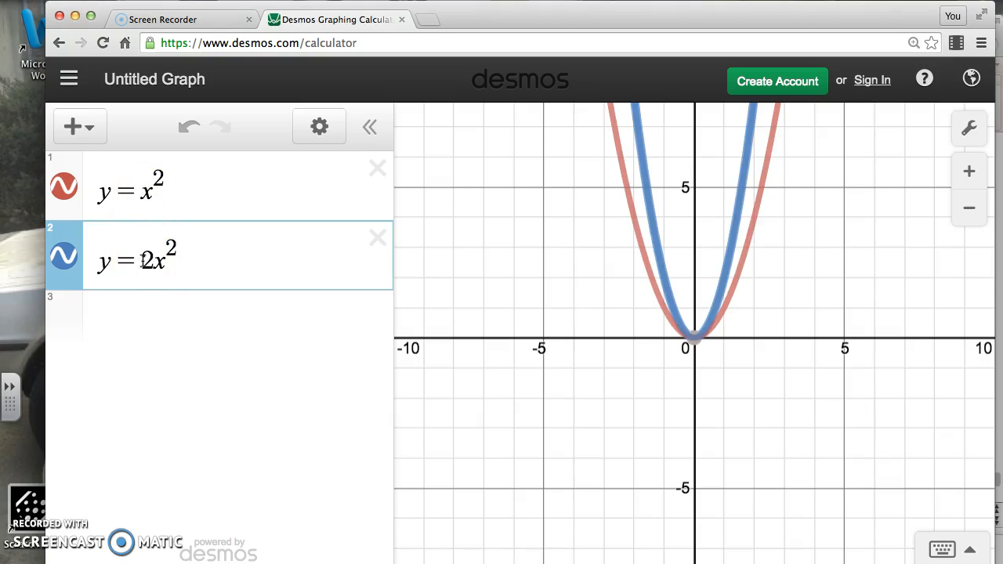
Step: Add y = 3x² as the third expression
click(146, 323)
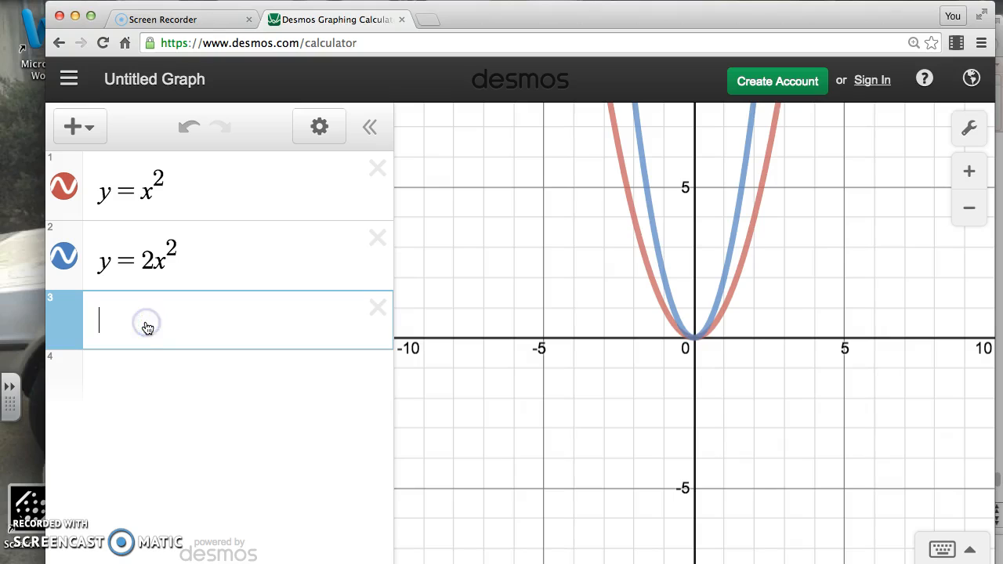
text(y=x^2)
click(147, 327)
text(3x^2)
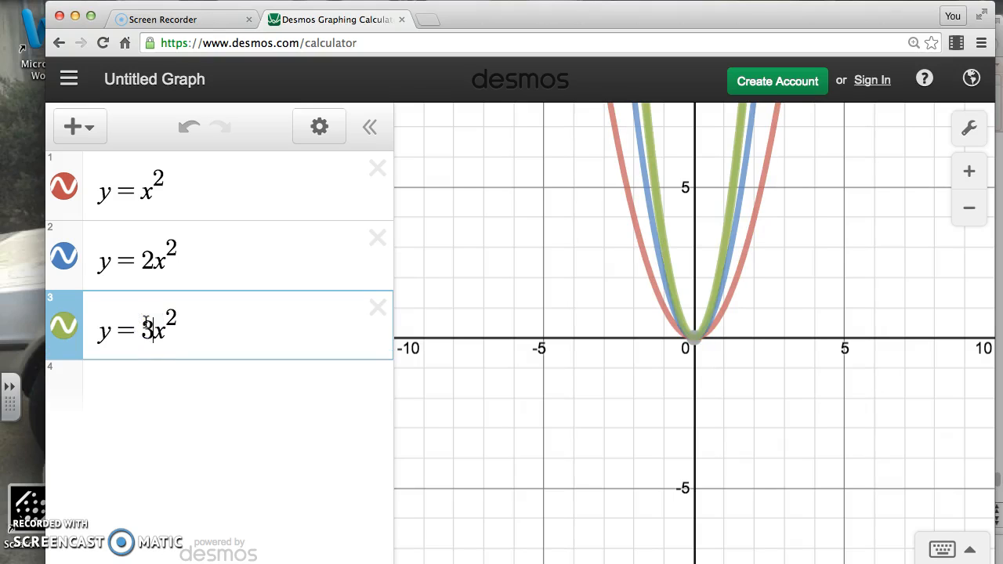
Step: Paste the copied parabola equation into the fourth expression and give it a coefficient of 6, making y = 6x²
click(138, 382)
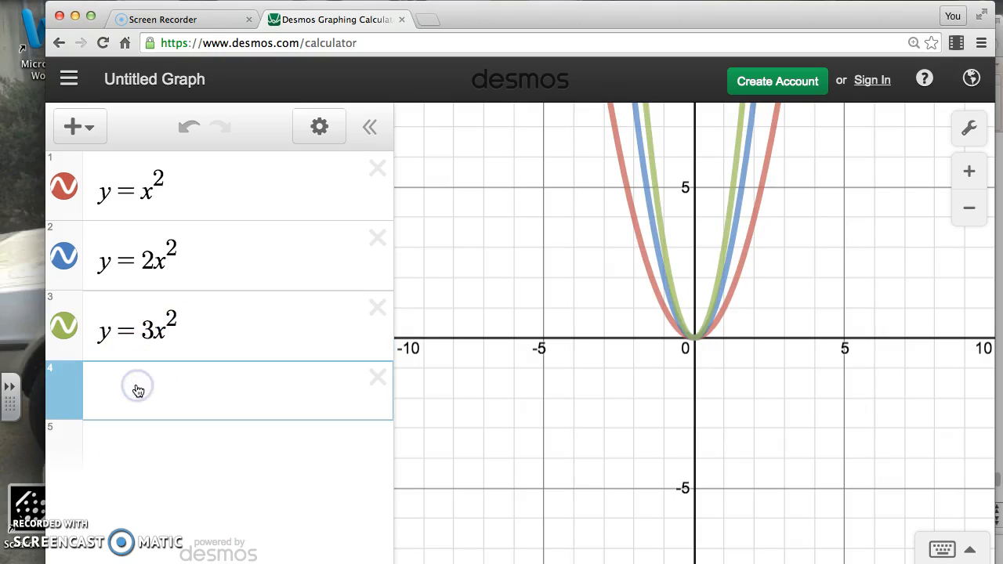
key(ctrl+v)
click(137, 390)
text(6)
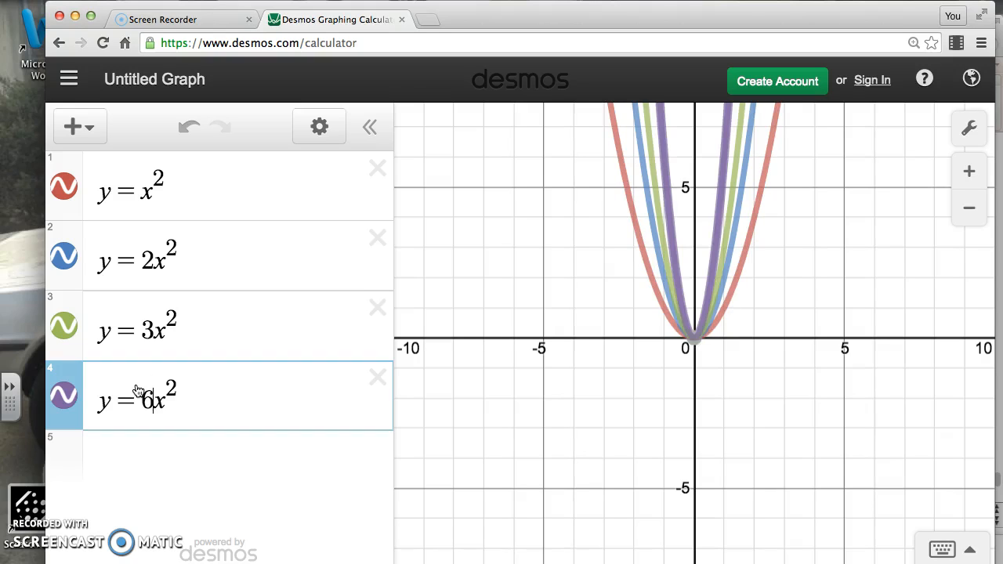
Step: Paste y = x² into the fifth expression and insert a coefficient of 9 before the x
click(128, 473)
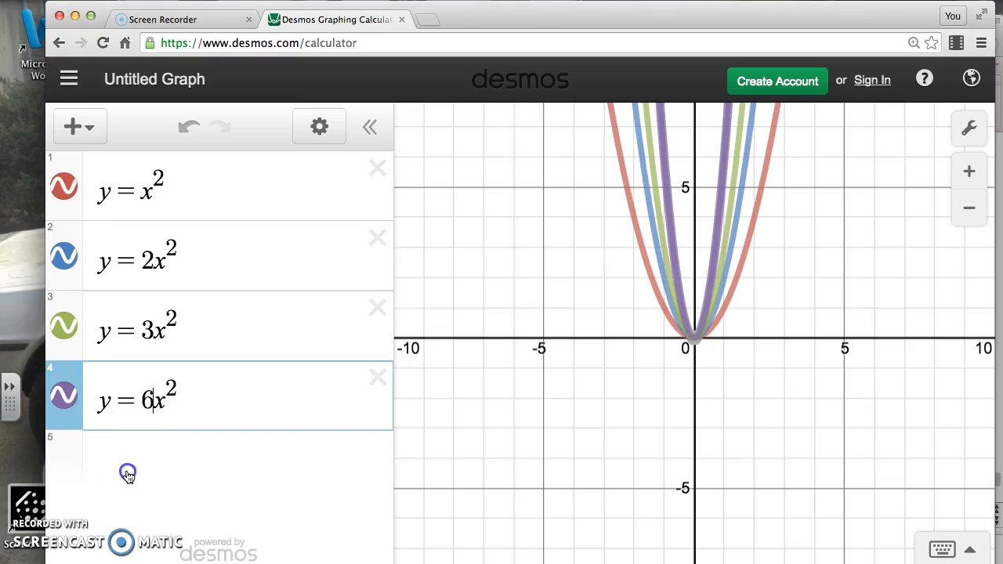
key(super+v)
key(Left)
key(Left)
key(Left)
key(Left)
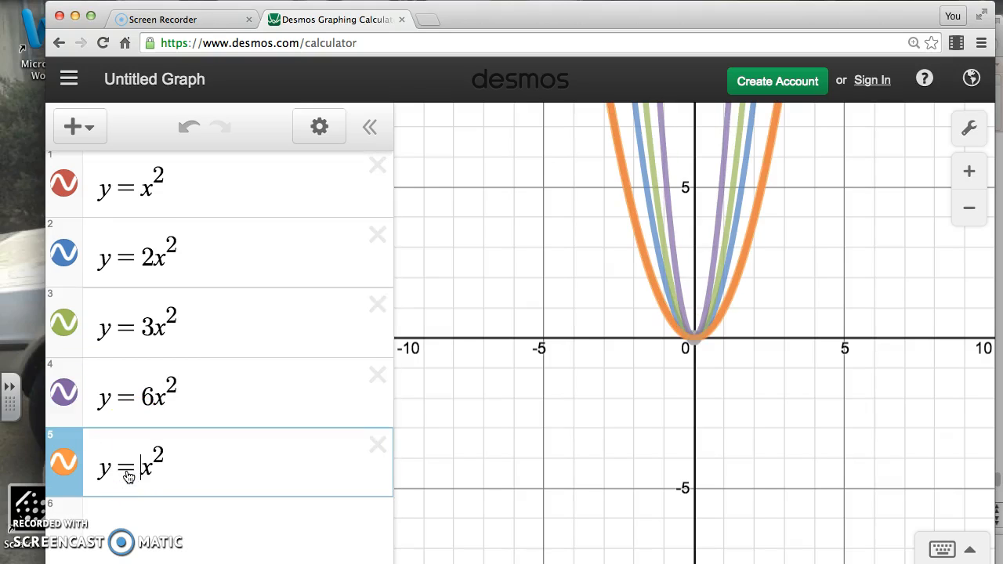
text(9)
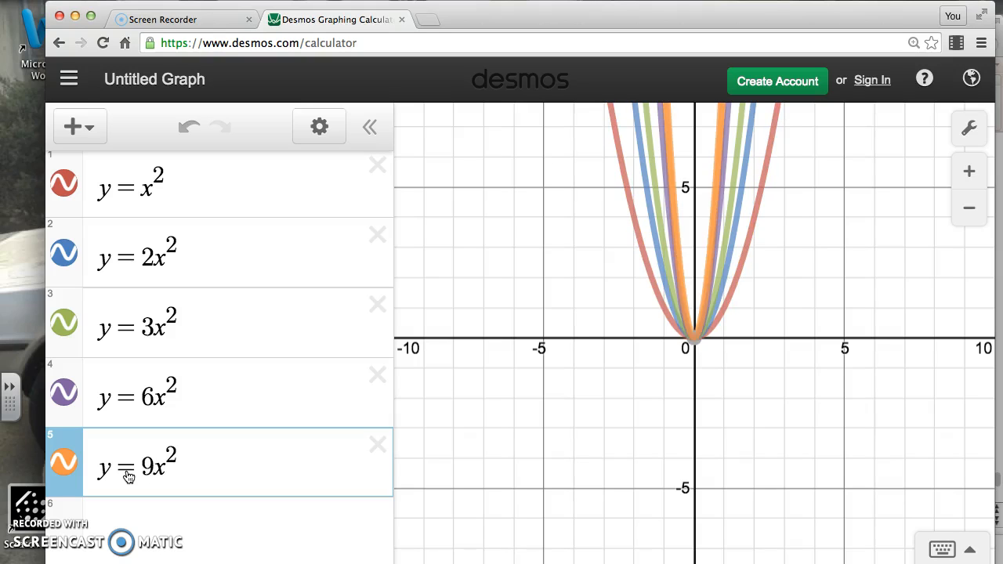
Step: Add a sixth expression, y = .5x², below y = 9x² to graph a parabola with a fractional coefficient
scroll(181, 445, down, 1)
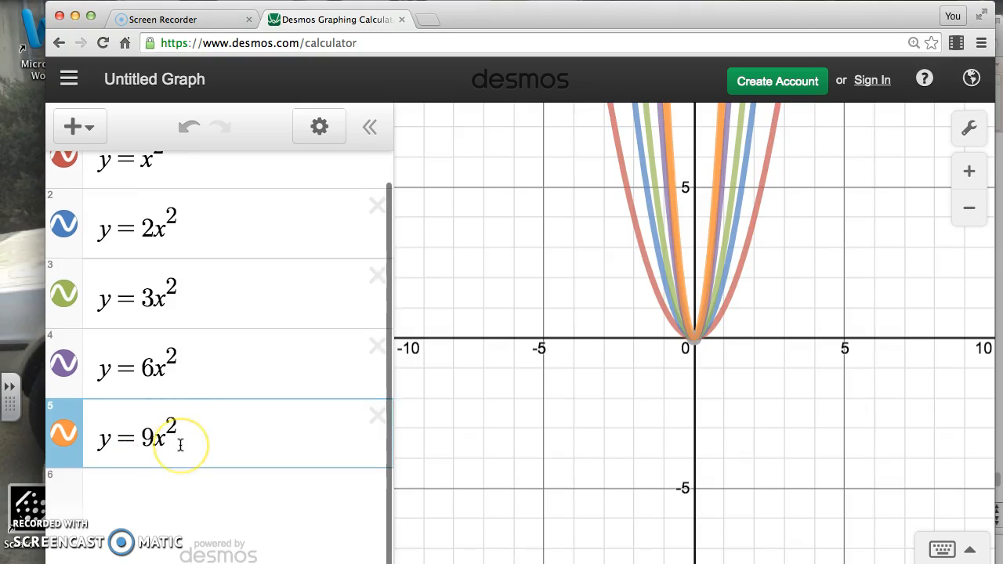
click(157, 495)
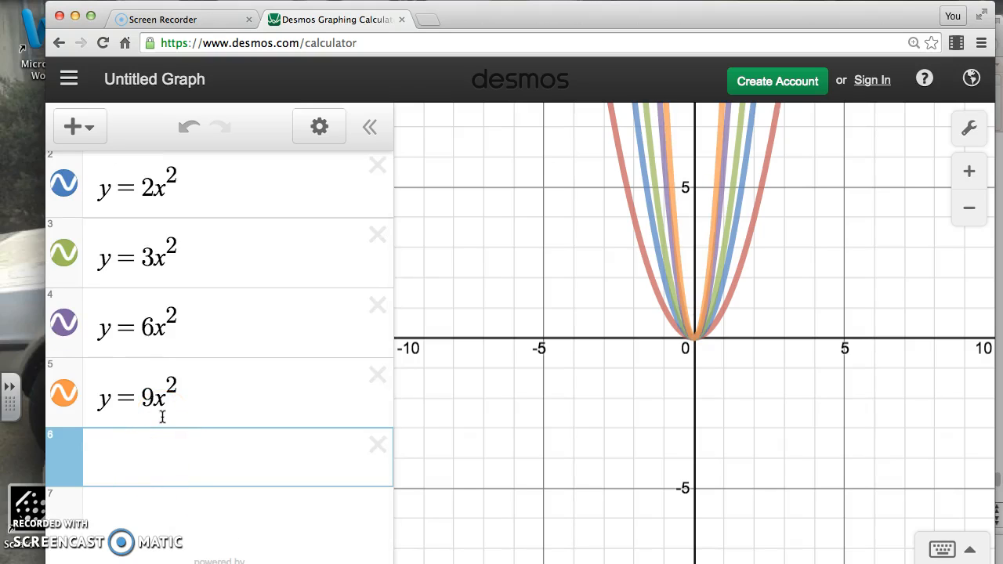
text(y=x^2)
key(Left)
key(Left)
key(Left)
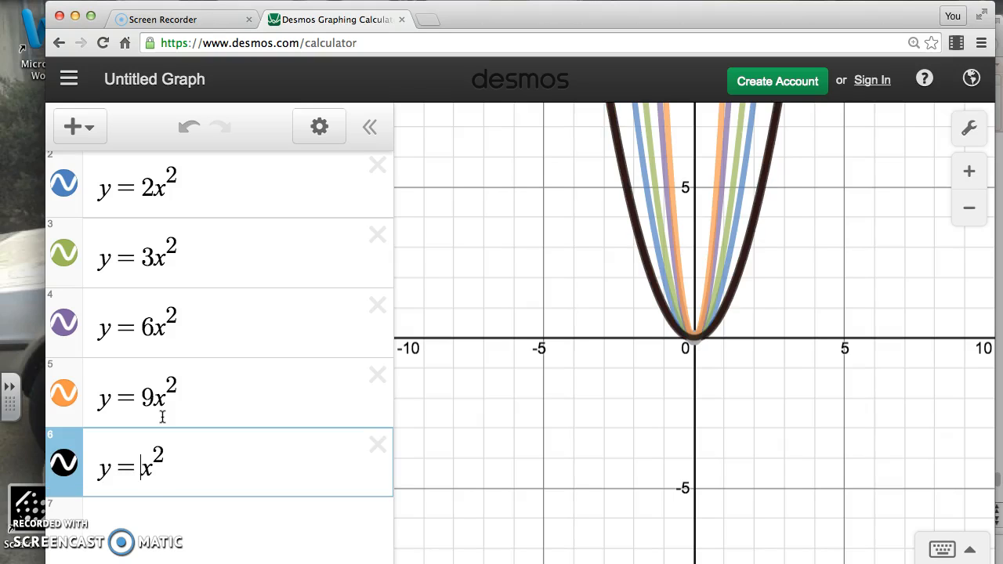
text(.5)
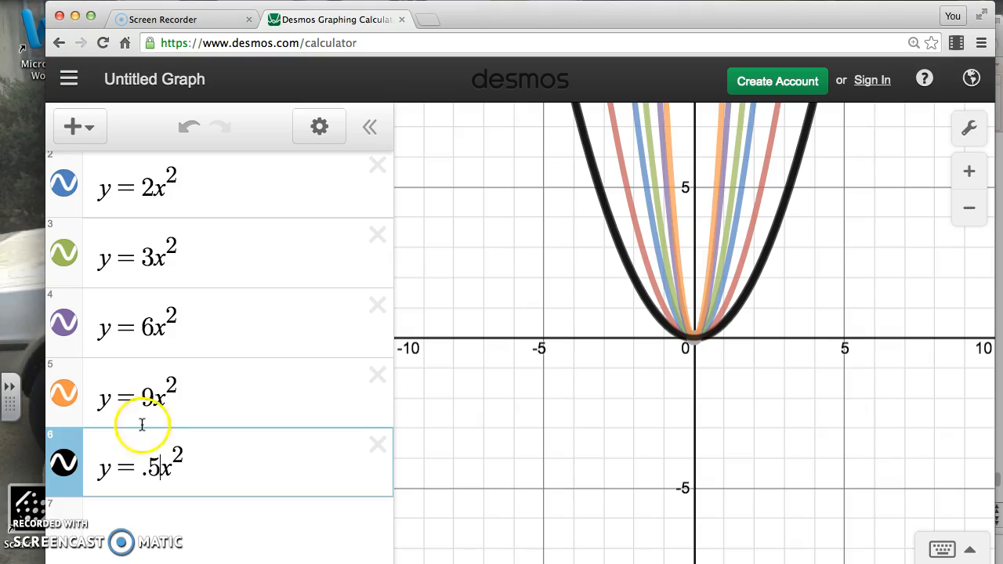
Step: Add y = .2x² as the seventh expression
click(129, 526)
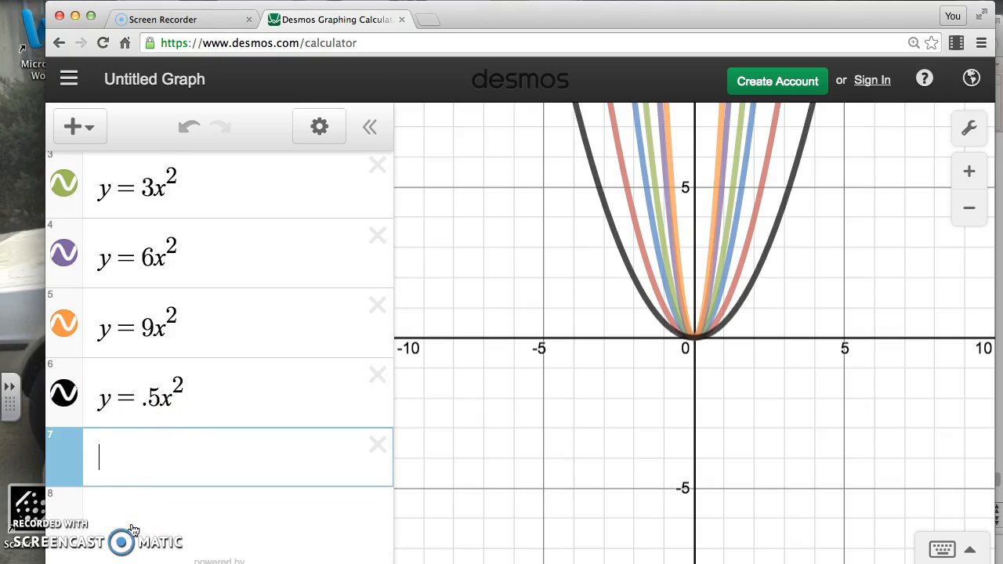
text(y=x^2)
key(Left)
key(Left)
key(Left)
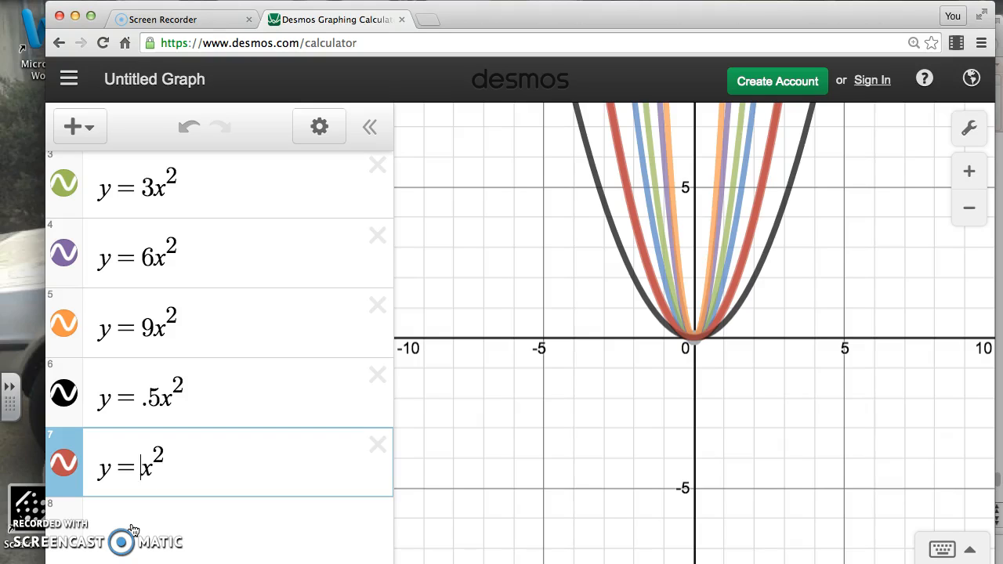
text(.2)
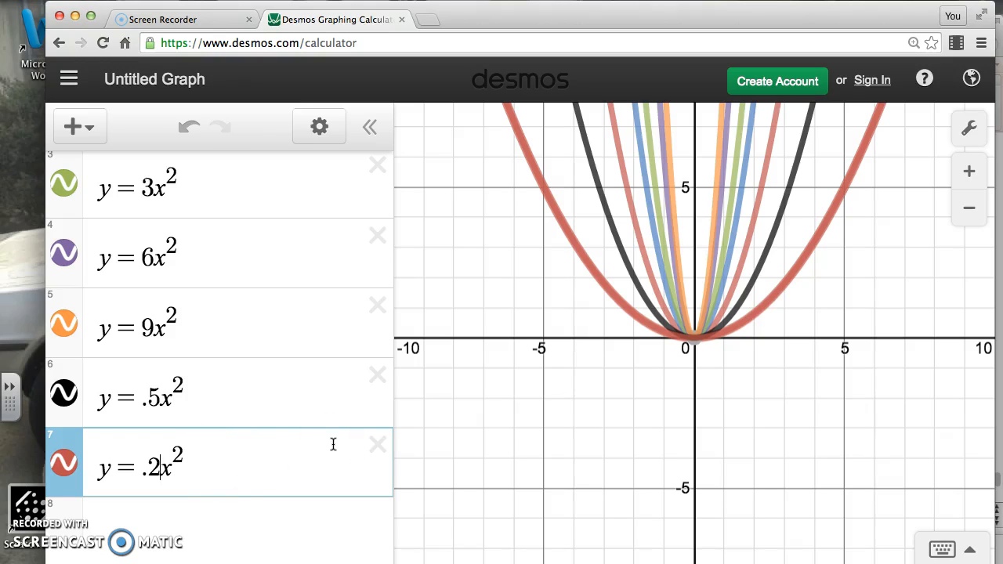
Step: Delete the y = .2x² expression from the list
click(375, 454)
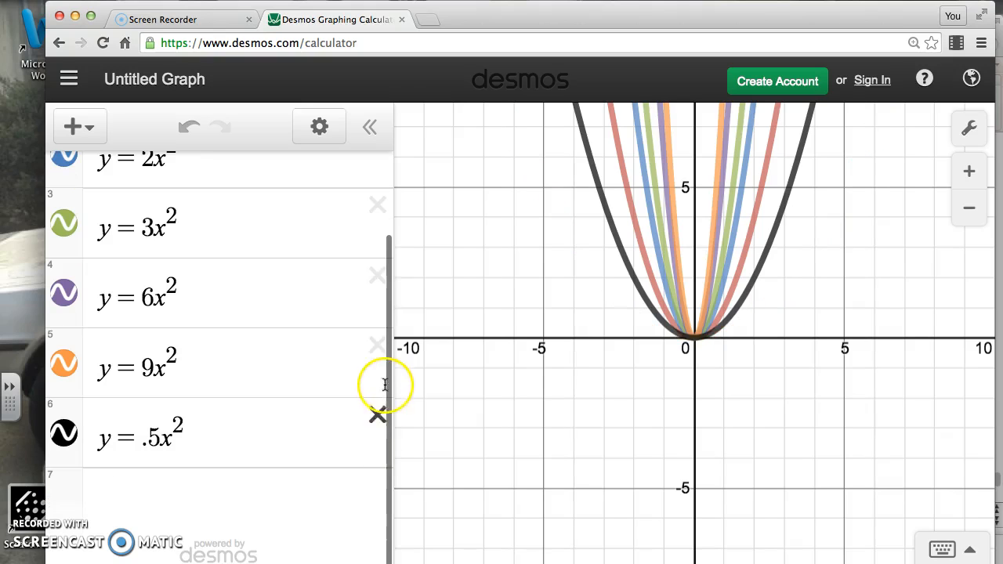
Step: Delete every expression from the list except the first one, y = x²
click(377, 431)
click(377, 346)
click(377, 373)
click(378, 329)
click(378, 244)
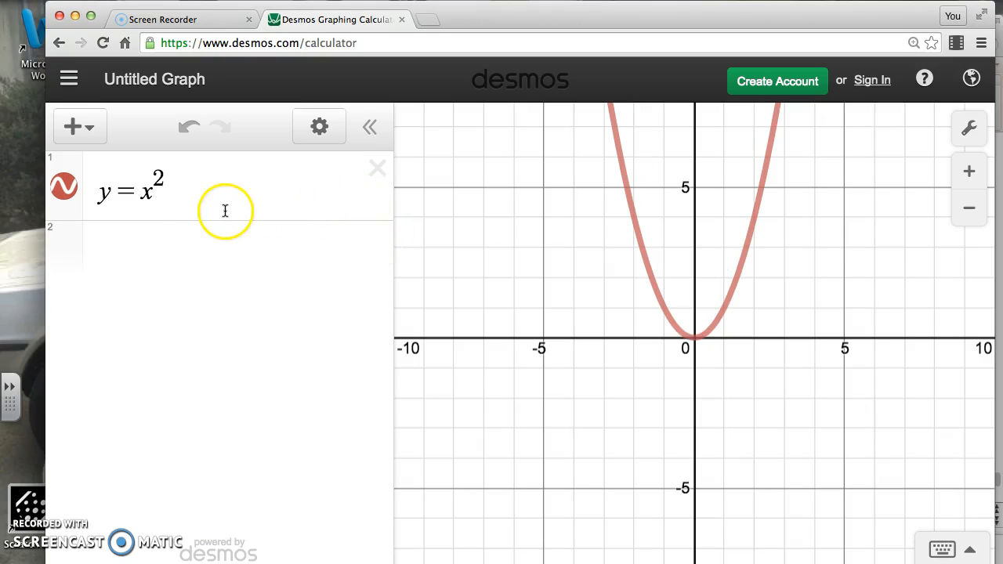
Step: Change the first expression to y = −x² and add y = −1/2x² as the second expression
click(146, 192)
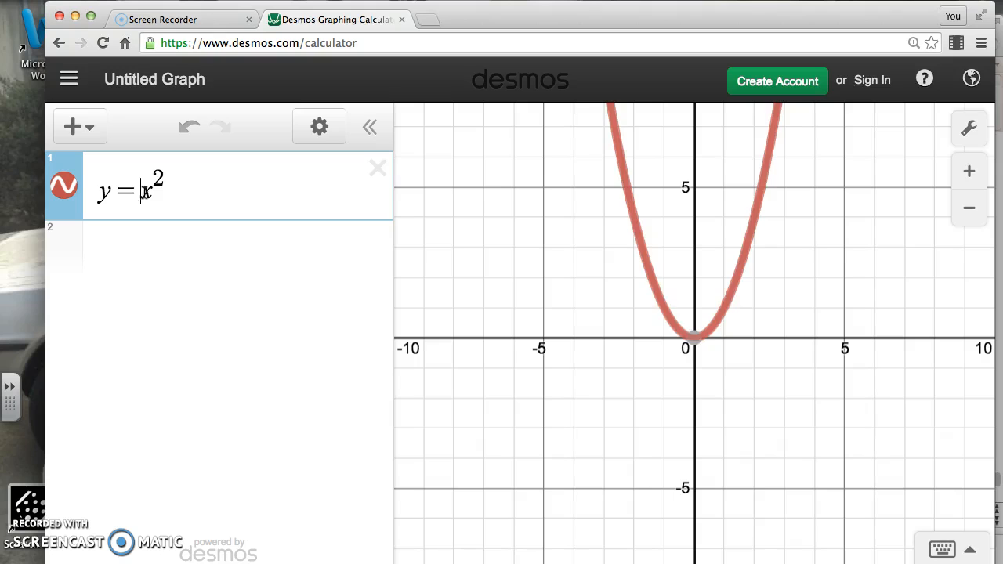
text(-)
click(127, 249)
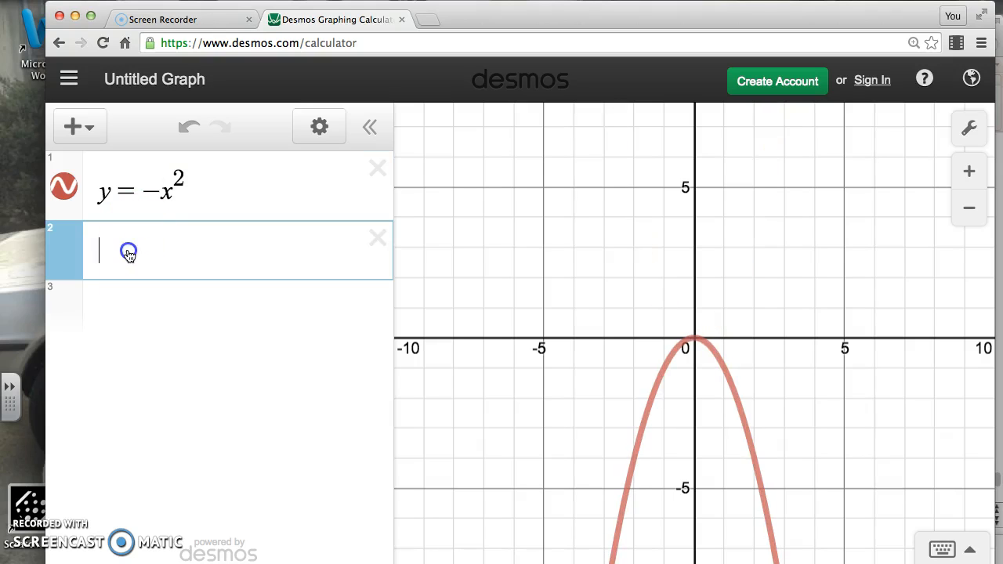
text(y=x^2)
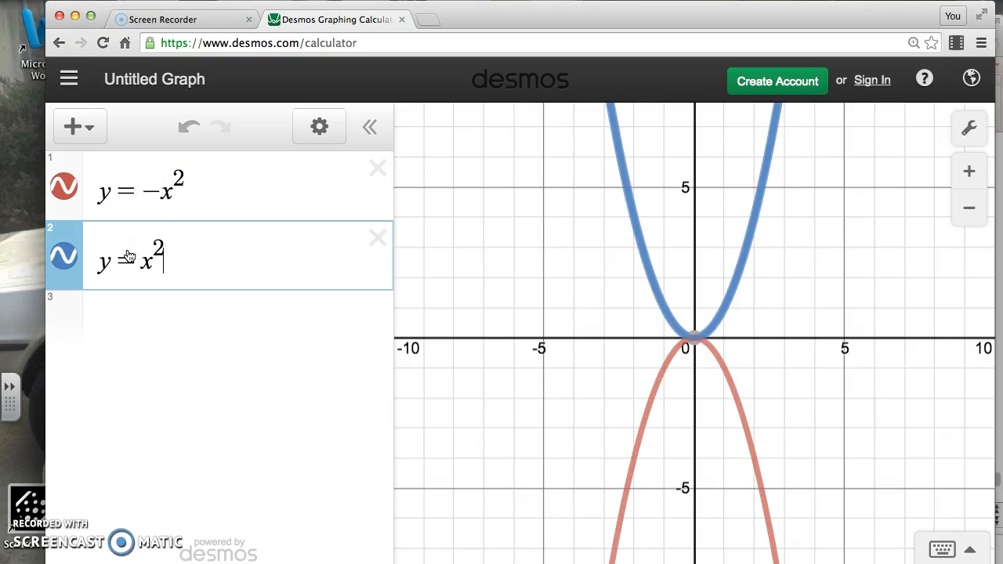
click(136, 261)
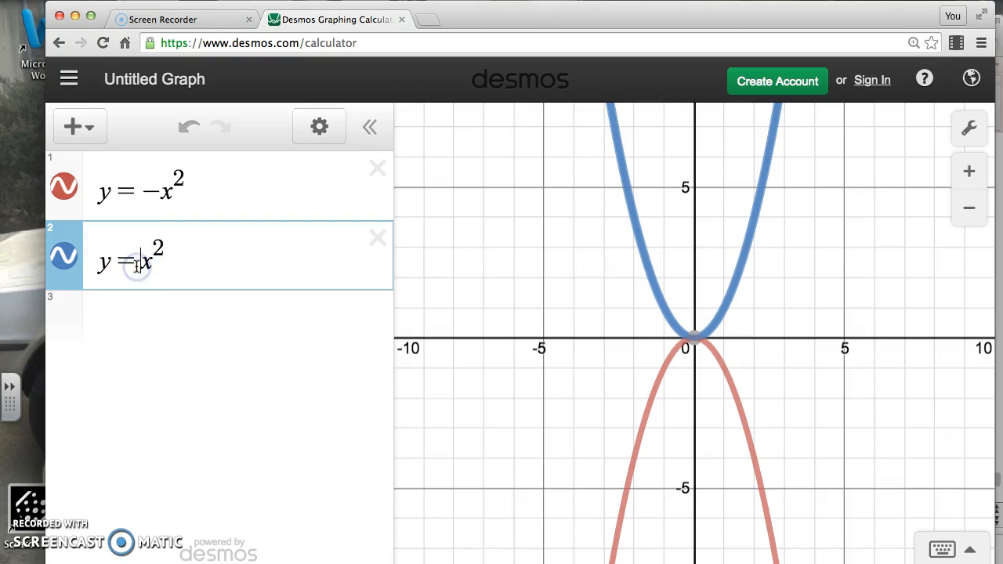
text(-1/2)
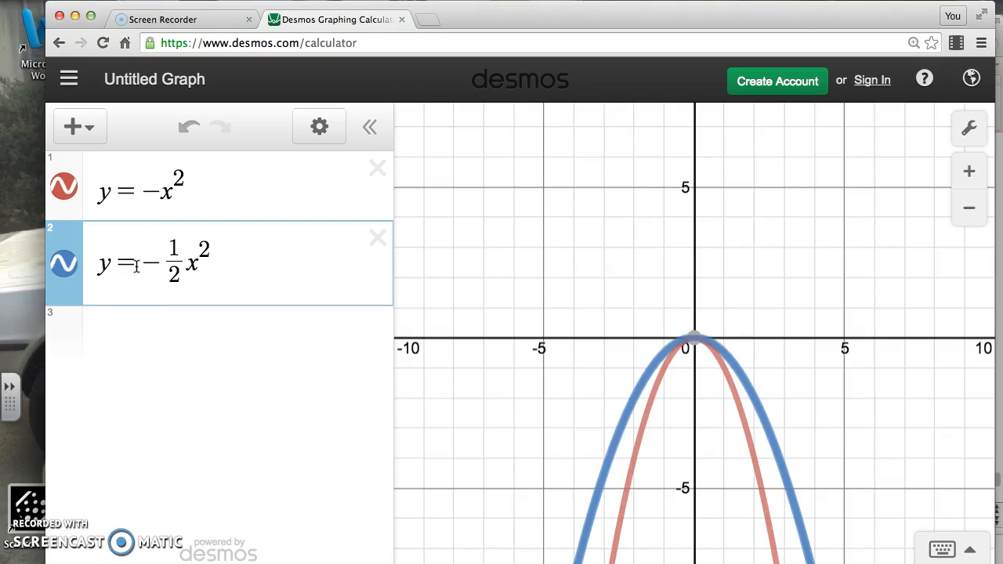
Step: Add y = −1/5x² as the third expression
click(126, 317)
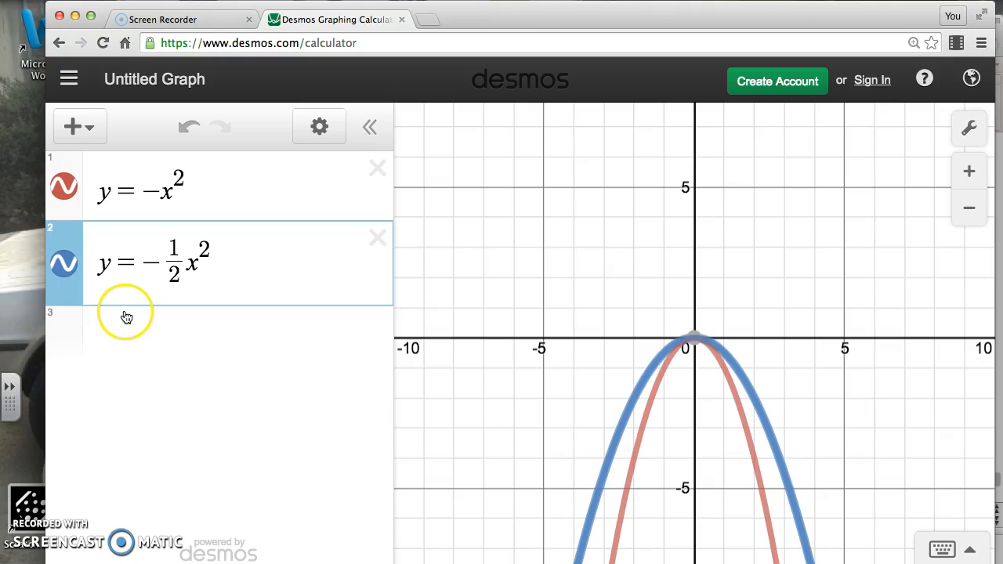
text(y=x^2)
click(135, 339)
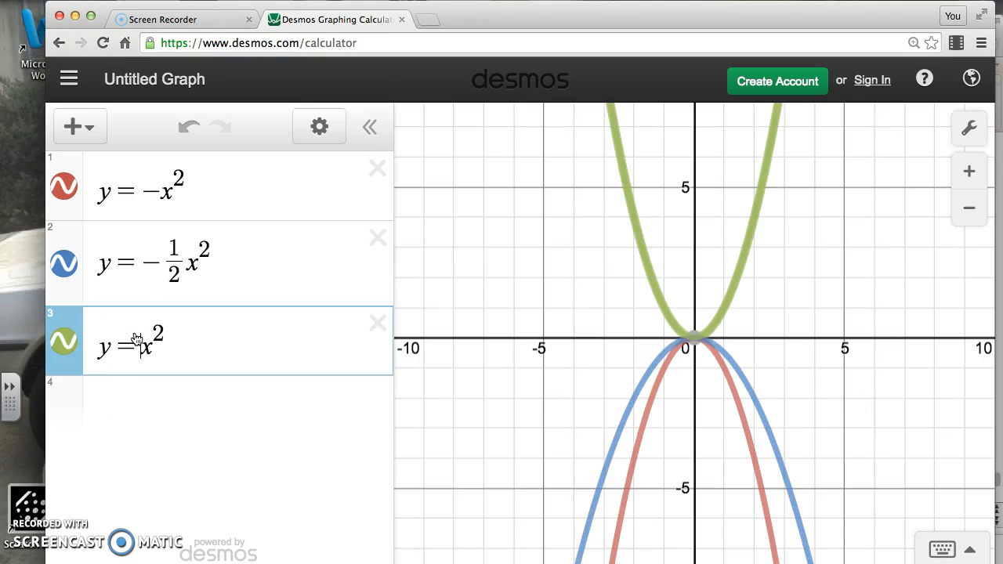
text(-1/5)
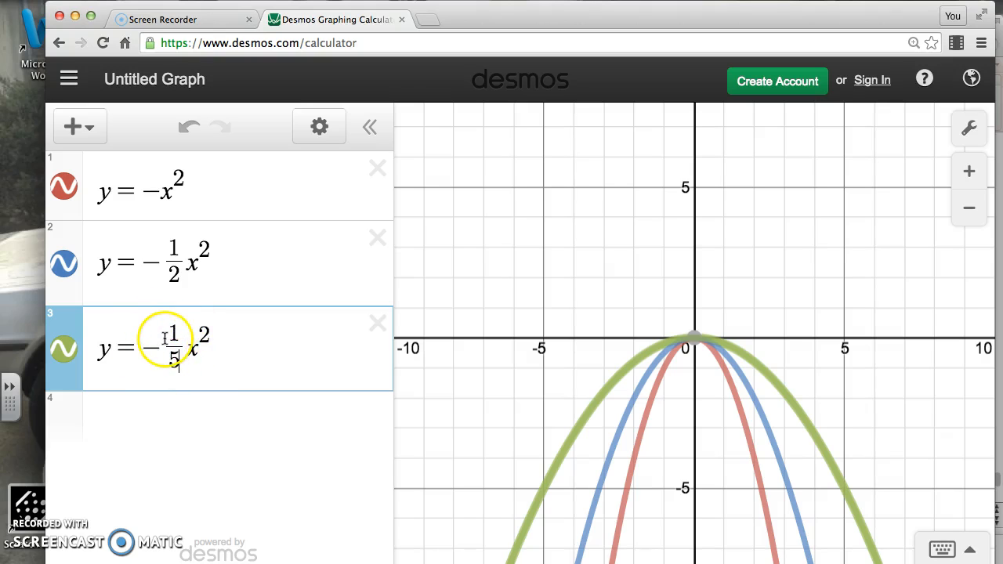
Step: Add y = −1/10x² as the fourth expression to graph an even wider downward parabola
click(162, 414)
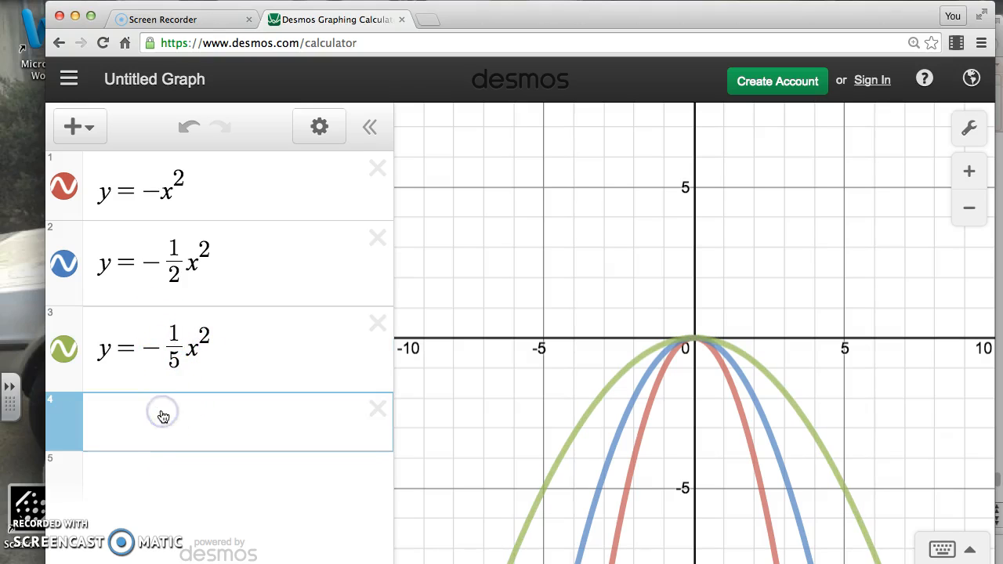
text(y=x^2)
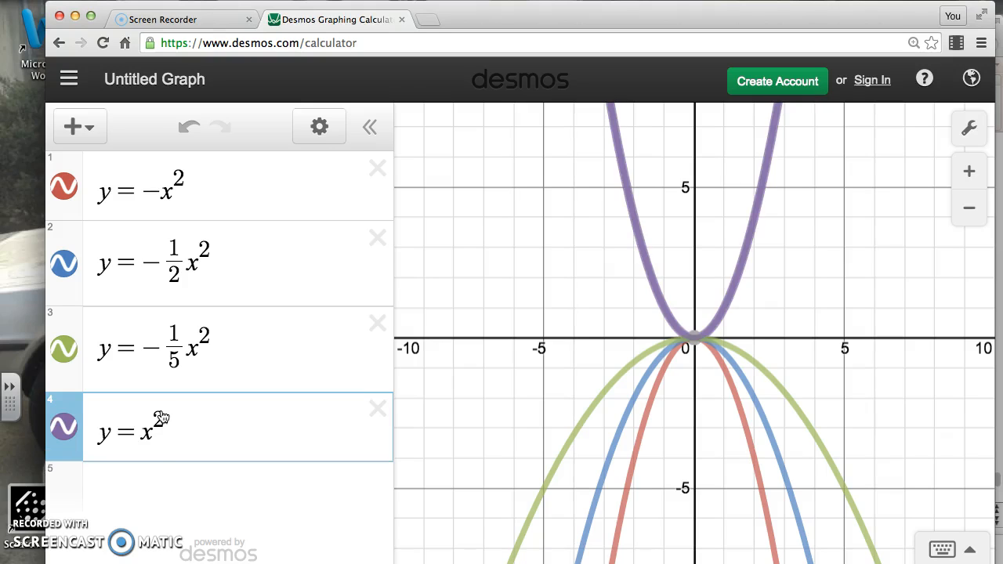
text(-)
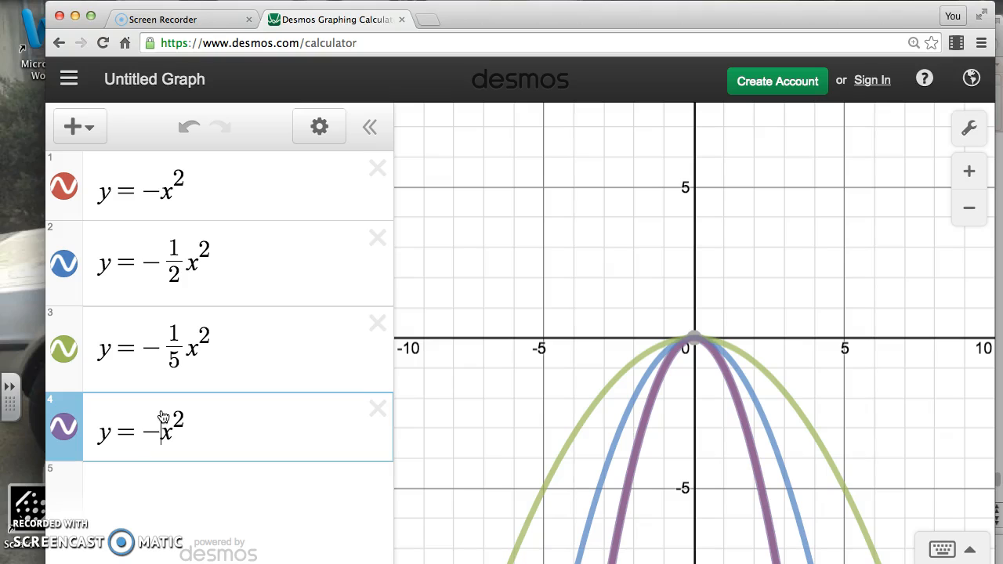
text(1/10)
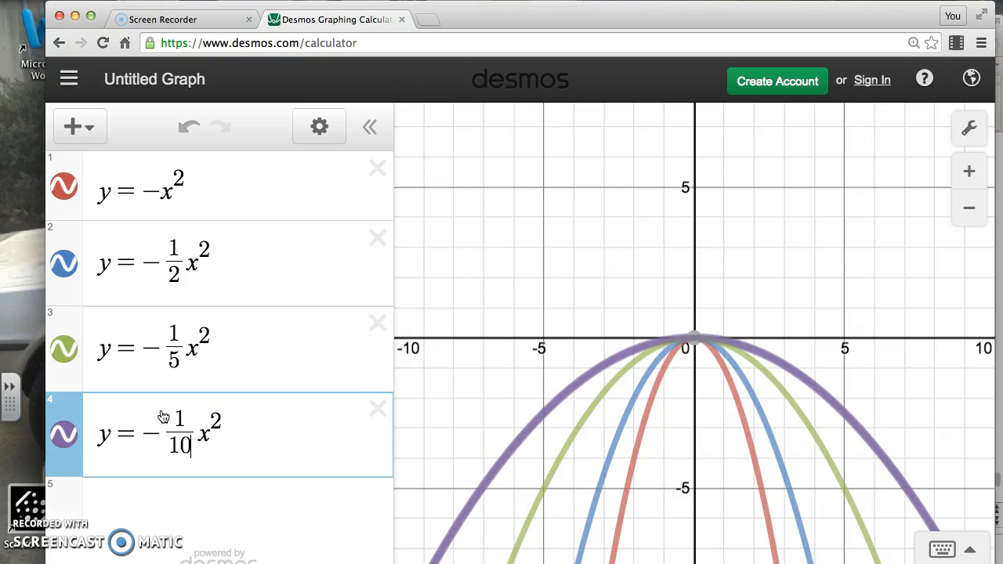
Step: Examine the downward parabolas by tracing points on the −1/5 and −1/10 curves and showing the coordinates of the shared vertex
drag(534, 286, 541, 149)
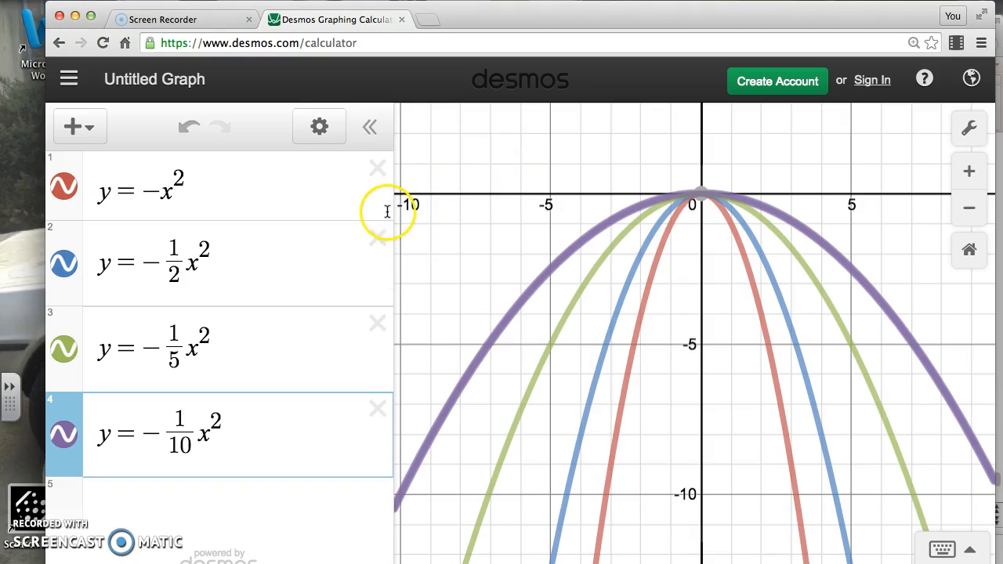
click(564, 313)
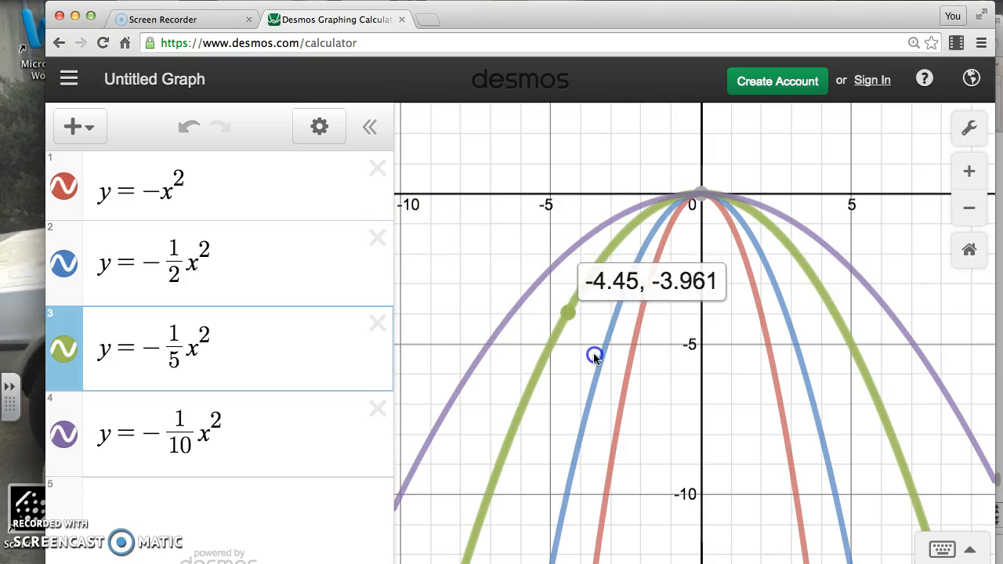
mouse_move(554, 342)
mouse_down()
mouse_move(515, 411)
mouse_move(583, 287)
mouse_move(645, 246)
mouse_move(656, 226)
mouse_move(754, 217)
mouse_move(768, 218)
mouse_move(848, 347)
mouse_up()
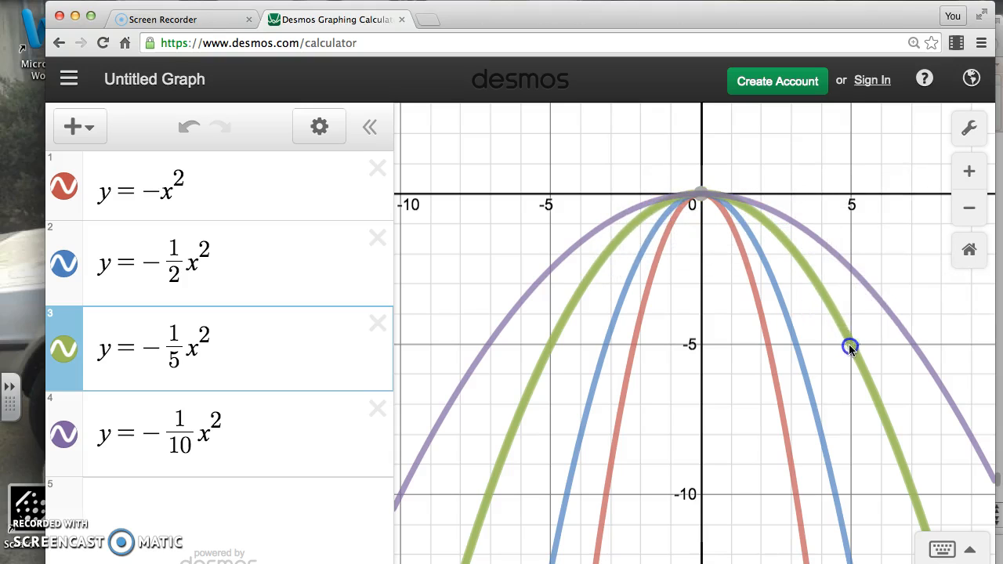
click(887, 315)
mouse_move(887, 315)
mouse_down()
mouse_move(770, 246)
mouse_move(676, 240)
mouse_move(582, 288)
mouse_move(497, 371)
mouse_move(634, 267)
mouse_move(703, 251)
mouse_up()
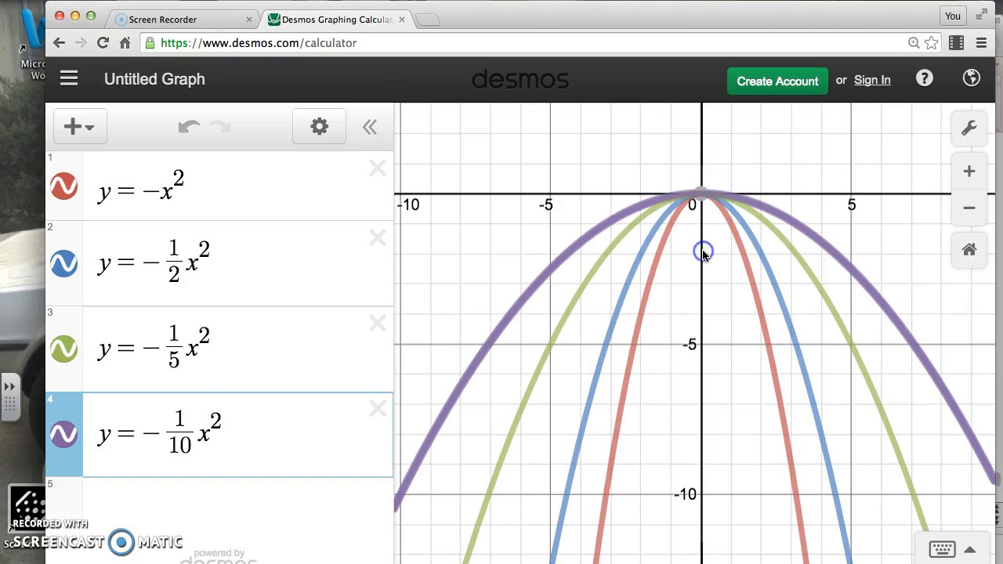
click(700, 196)
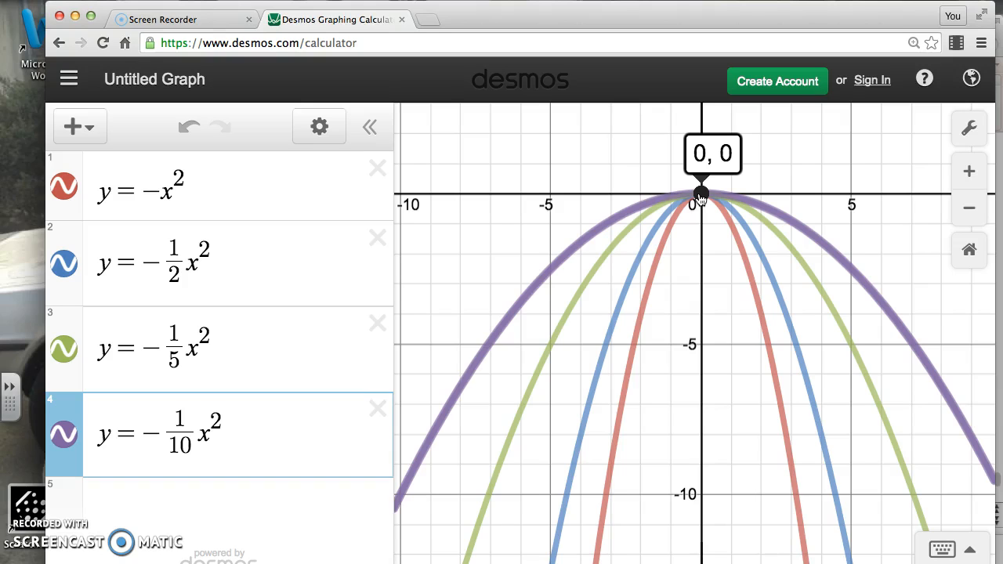
drag(643, 149, 662, 315)
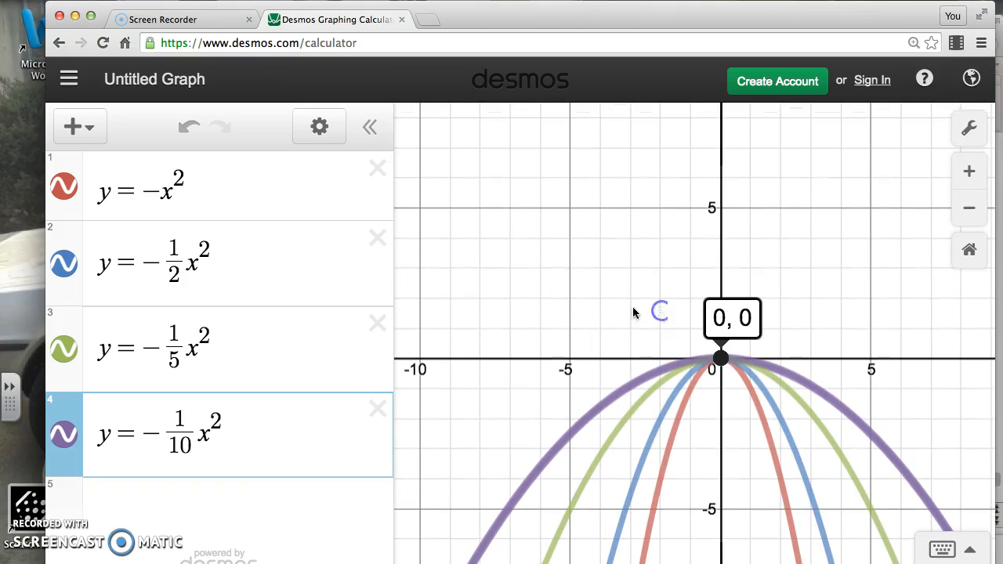
Step: Clear all the negative-coefficient expressions and enter y = x² as the only expression
click(377, 169)
click(378, 168)
click(378, 169)
click(378, 169)
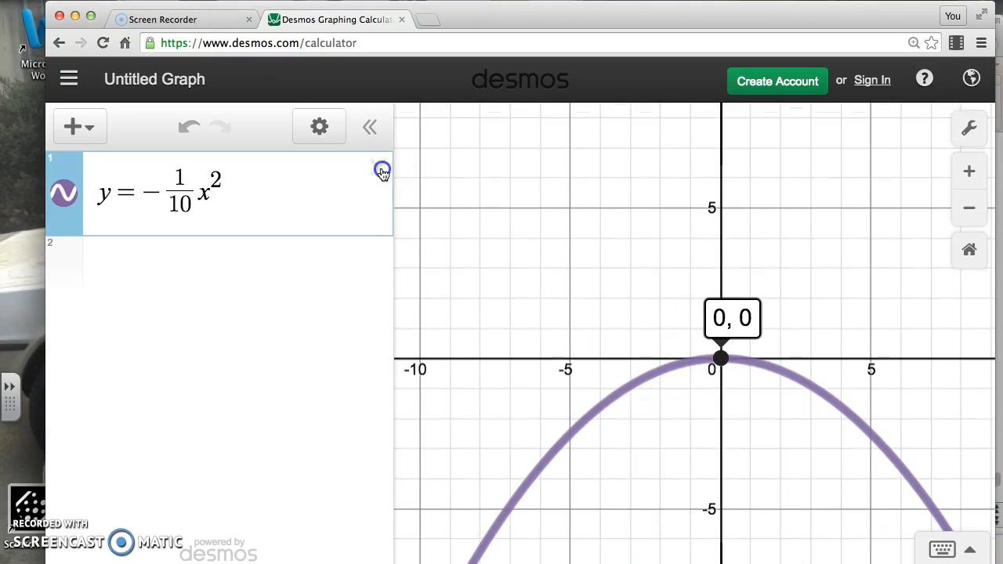
click(269, 188)
text(y=x^2)
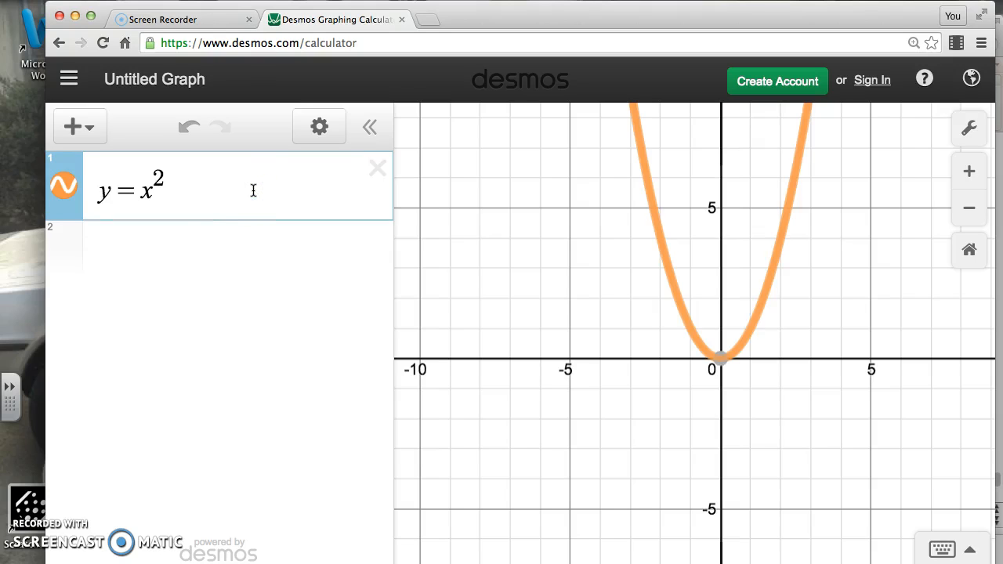
Step: Try adding 4 to the first expression to graph y = x² + 4, and restore it to y = x²
click(230, 199)
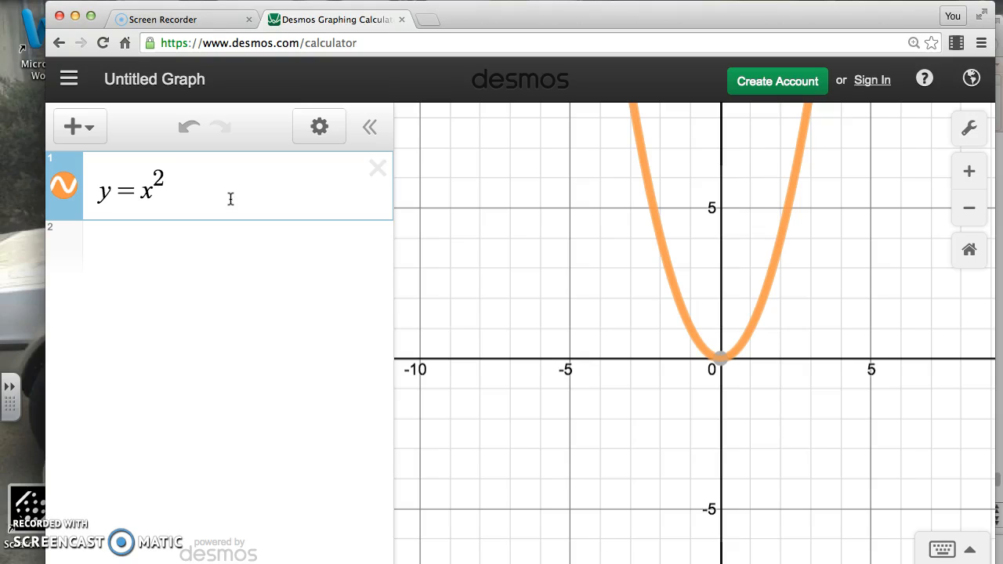
text(+)
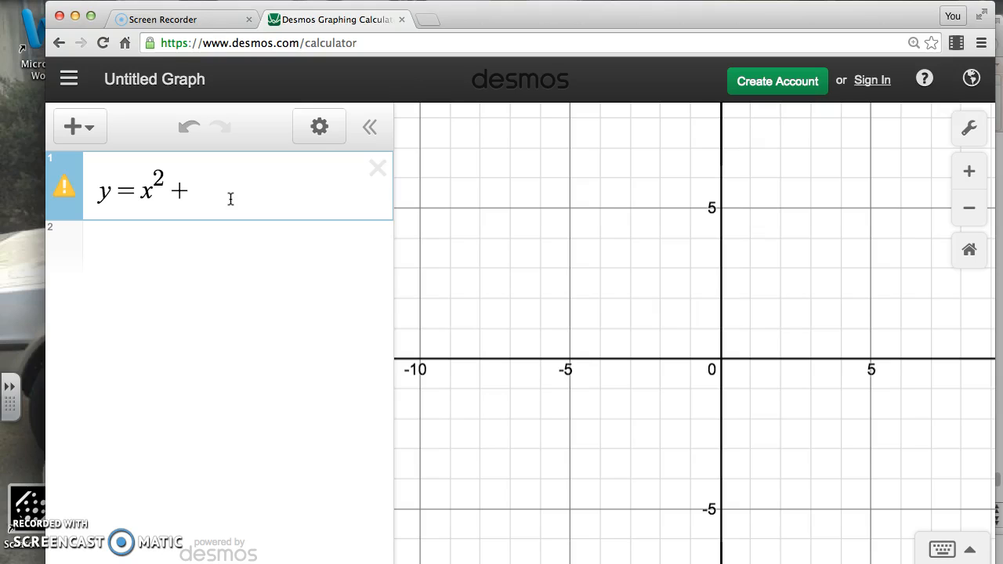
text(4)
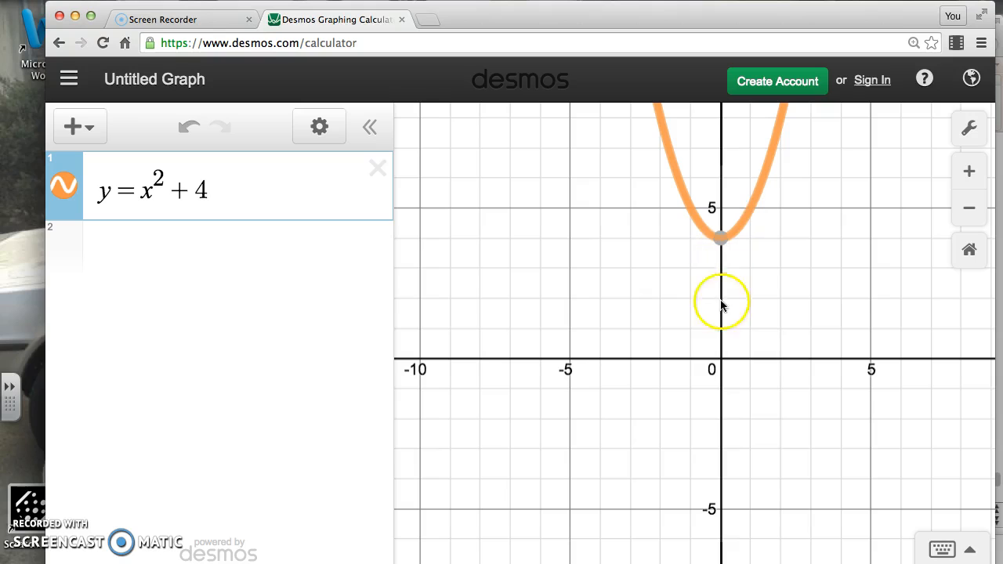
key(BackSpace)
key(BackSpace)
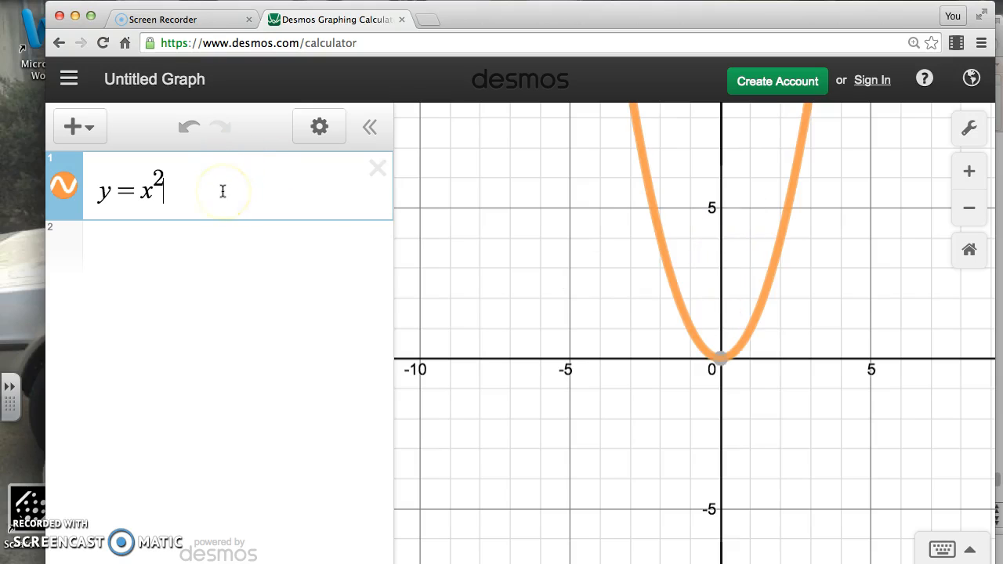
Step: Add y = x² + 3 as the second expression, keeping y = x² for comparison
click(225, 247)
text(y=x^2)
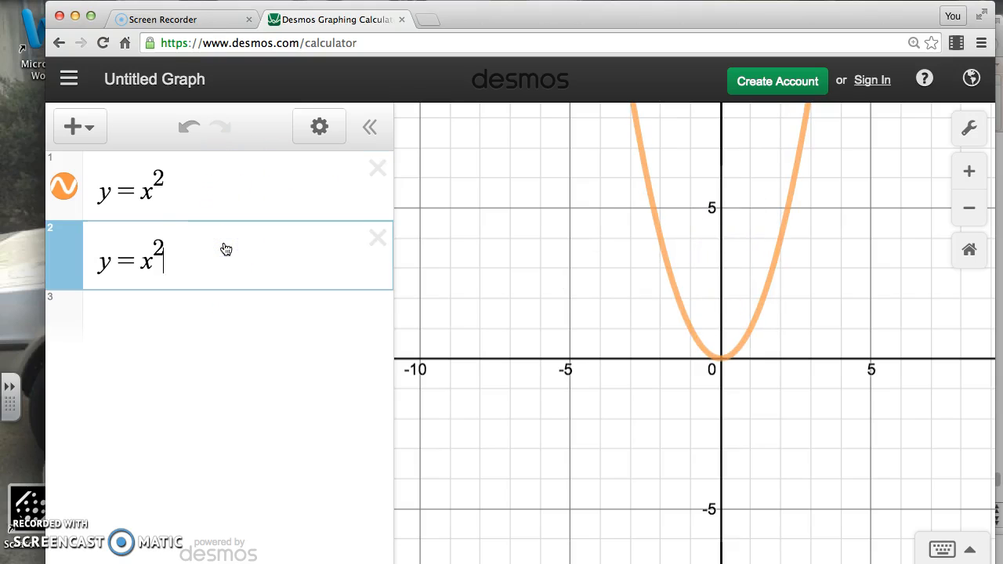
text(+3)
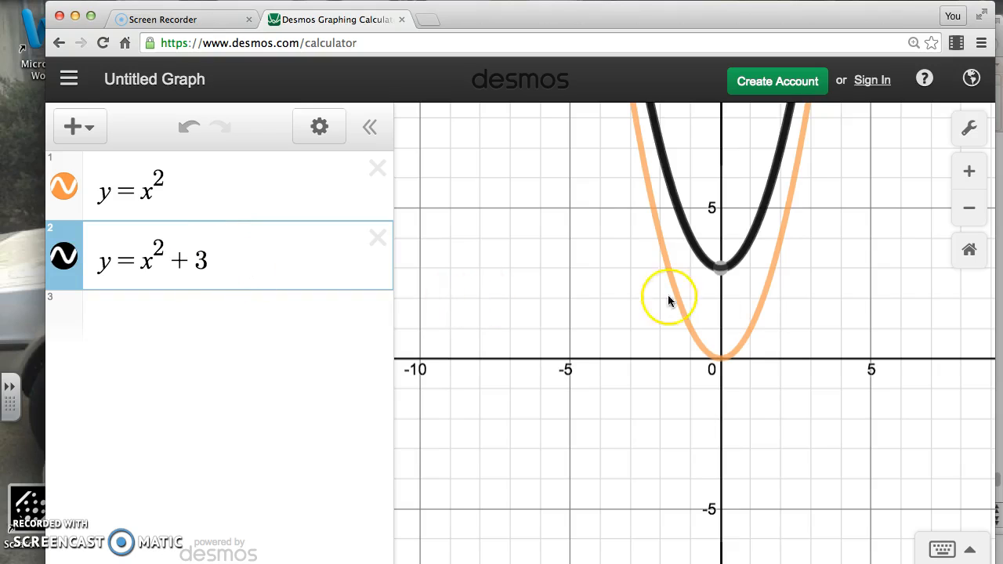
Step: Show the coordinate labels at the vertices of y = x² + 3 and y = x² on the graph
click(726, 274)
drag(230, 258, 179, 261)
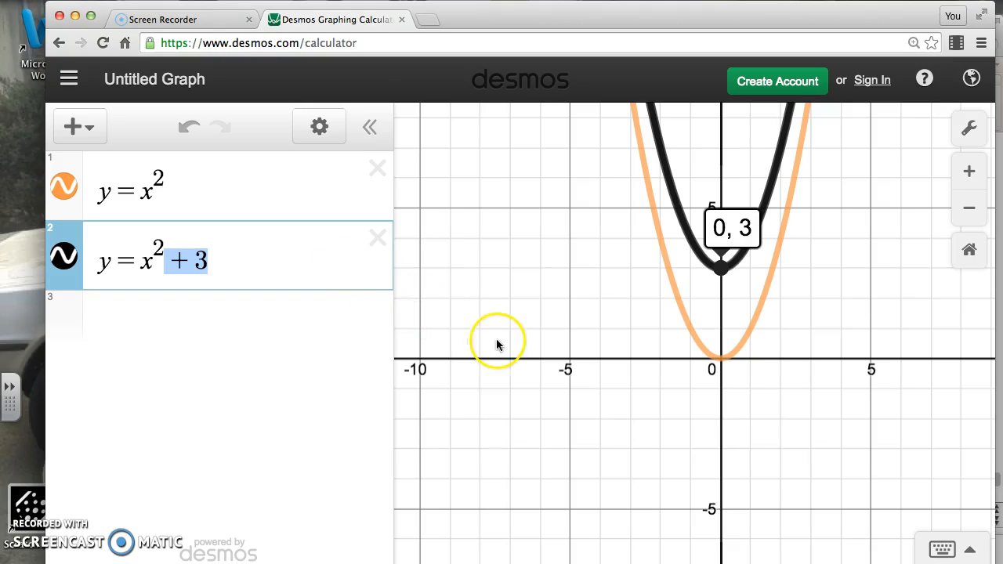
click(716, 360)
click(720, 359)
click(727, 270)
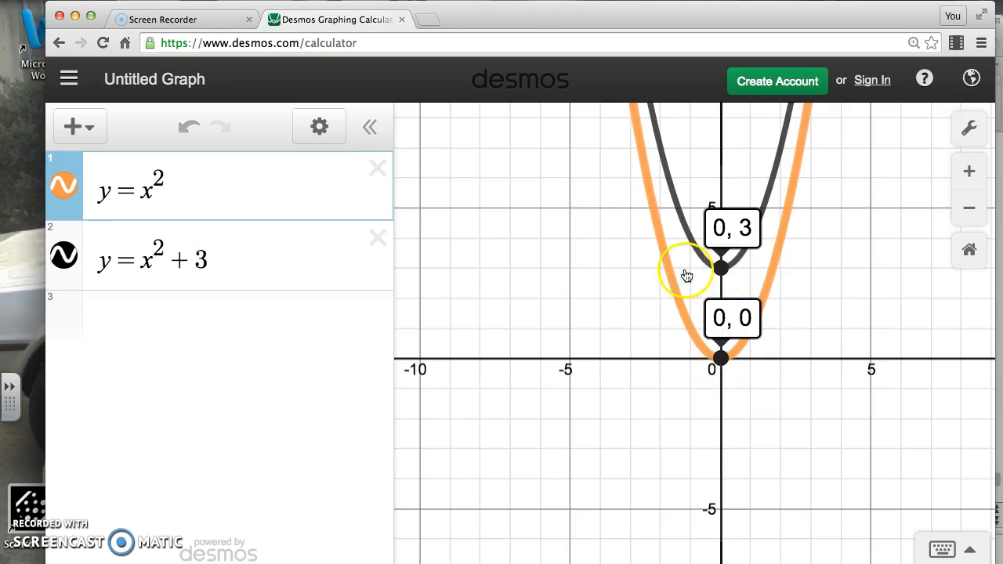
Step: Add y = x² − 3 as the third expression and show the coordinate label at its vertex
click(209, 315)
text(y=x^2)
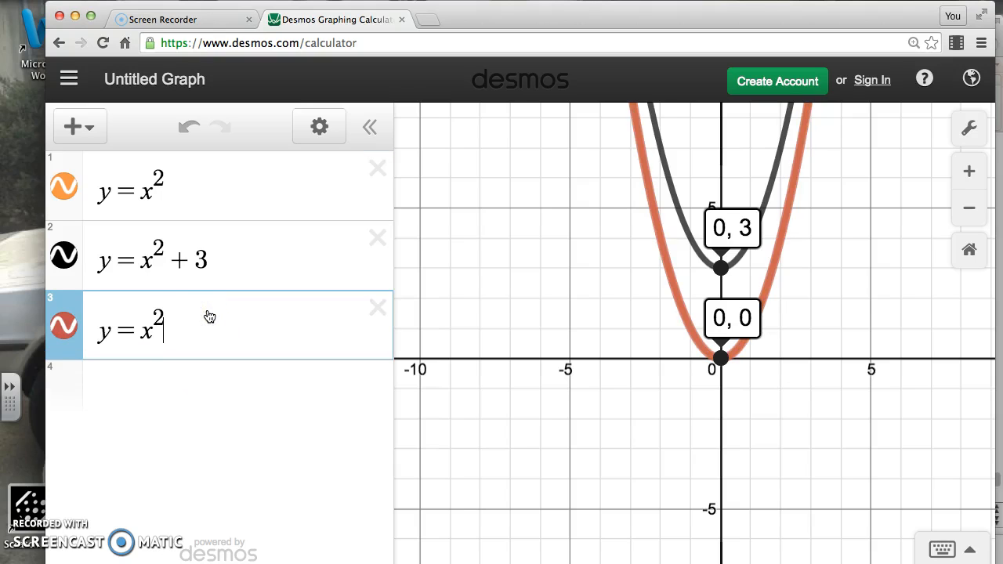
text(-3)
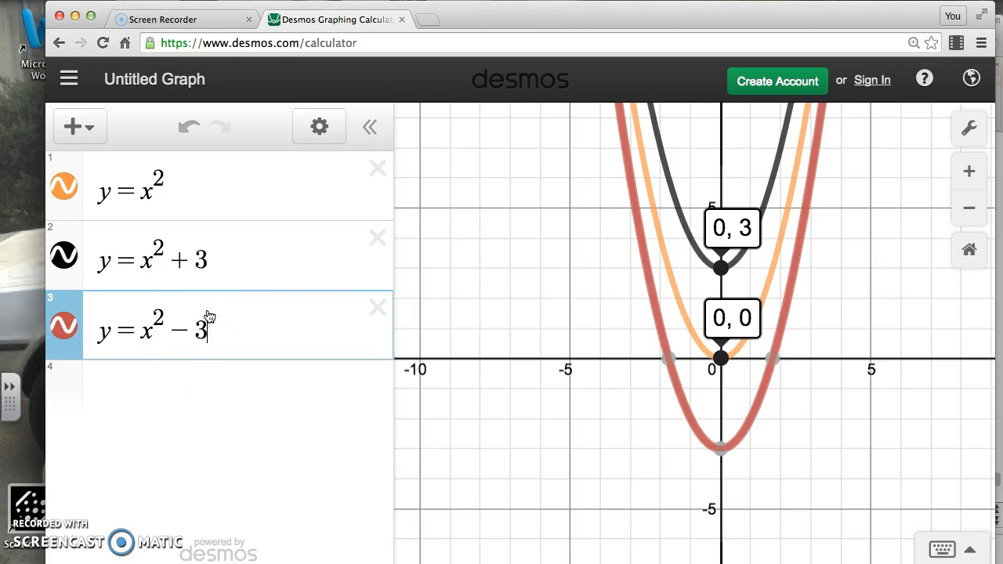
click(722, 446)
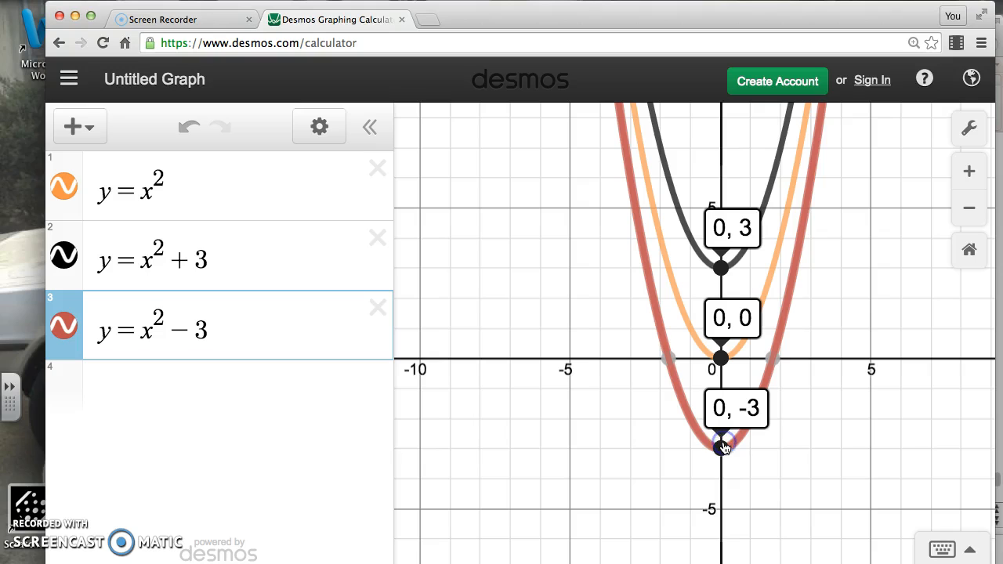
Step: Add y = x² − 7 as the fourth expression
click(375, 384)
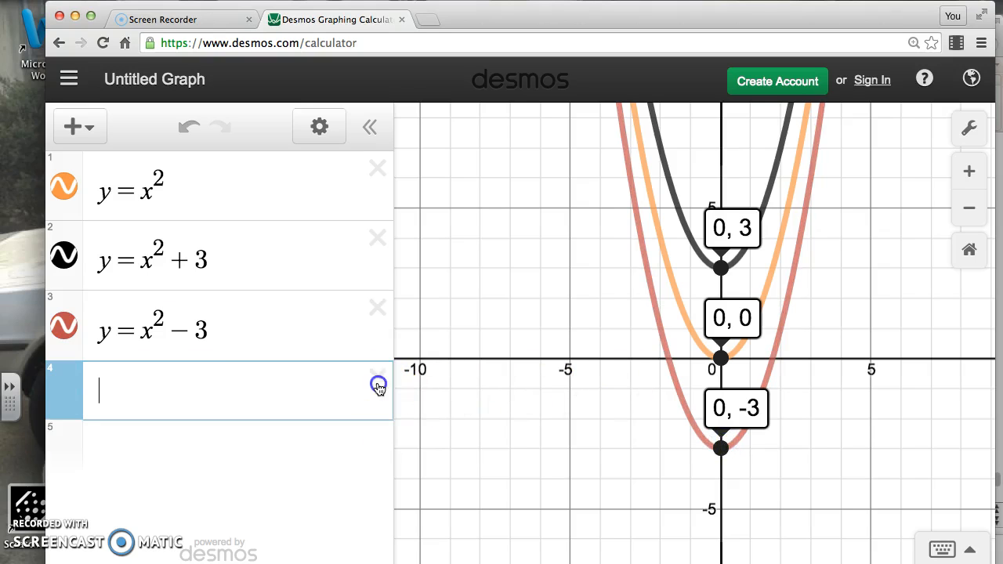
click(229, 359)
text(y=x^2)
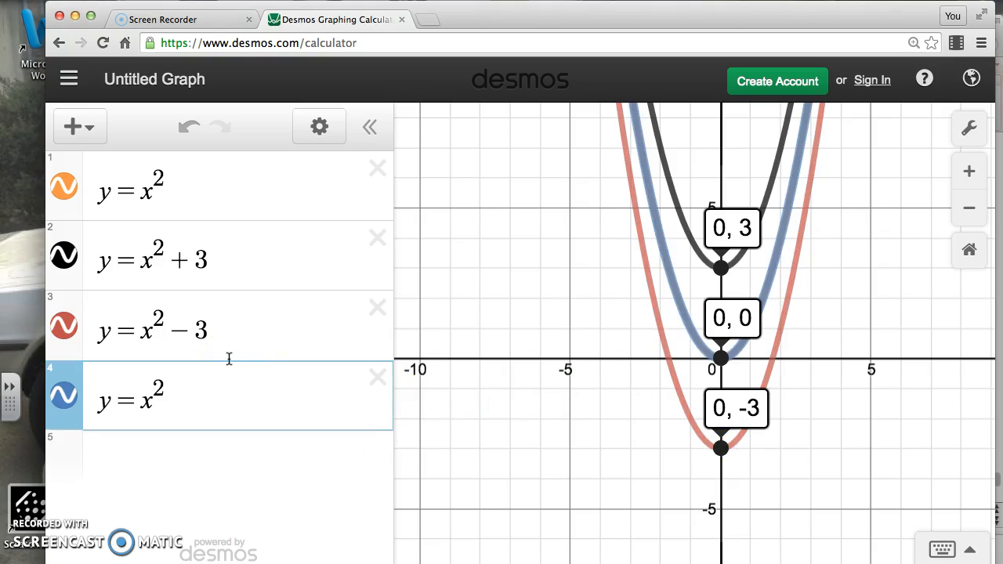
text(-7)
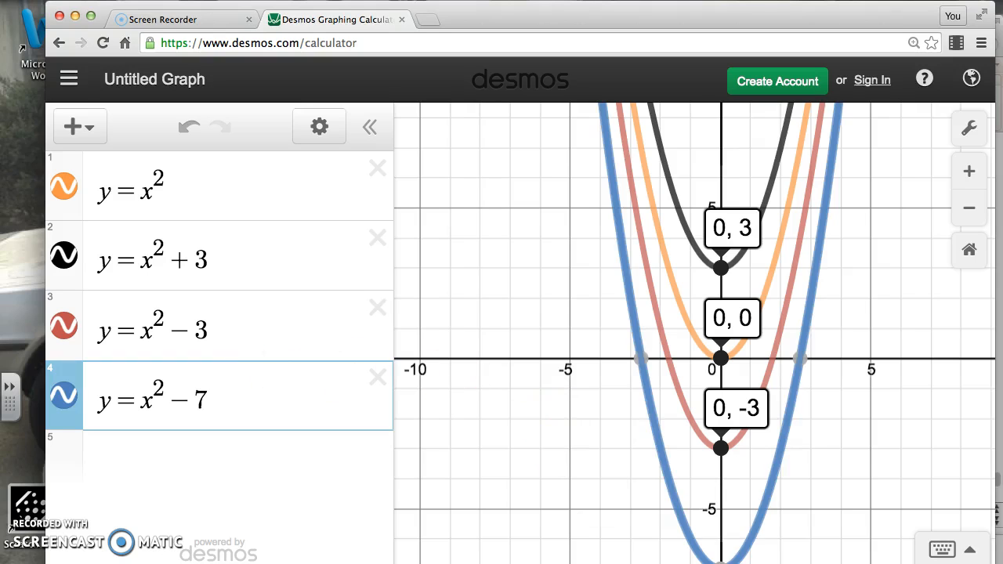
Step: Show the coordinate label at the vertex of y = x² − 7, and delete every expression except y = x²
click(722, 558)
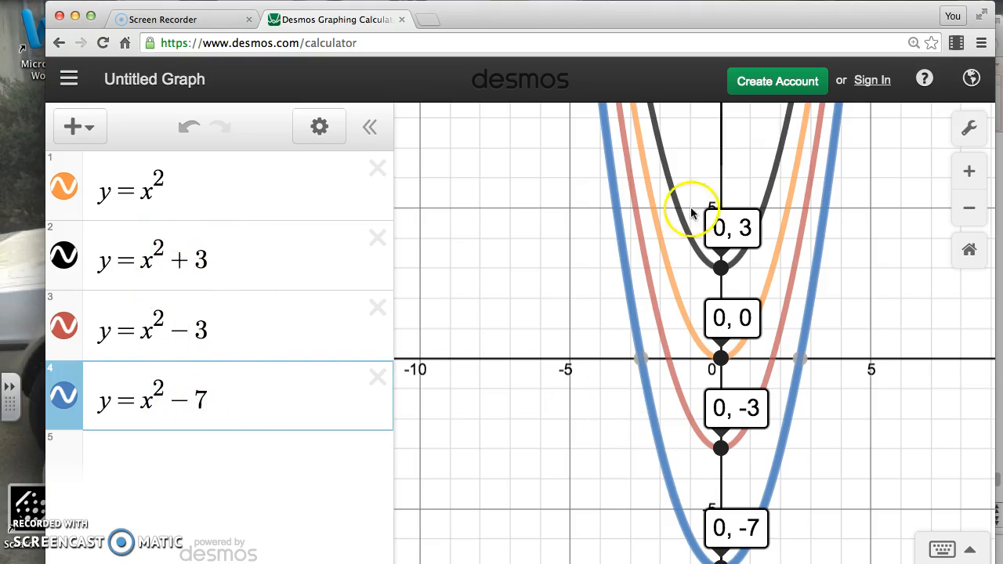
click(377, 379)
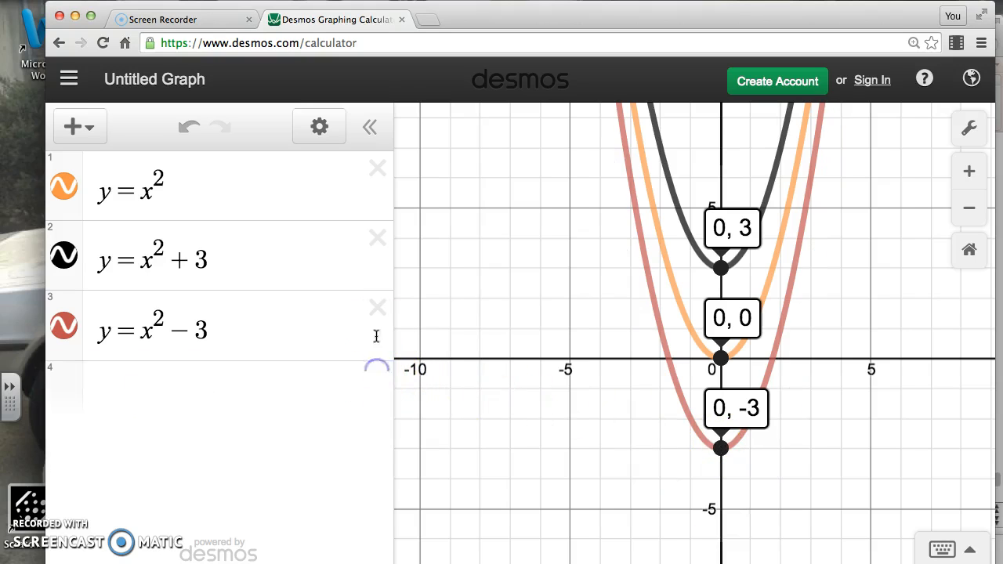
click(377, 308)
click(377, 241)
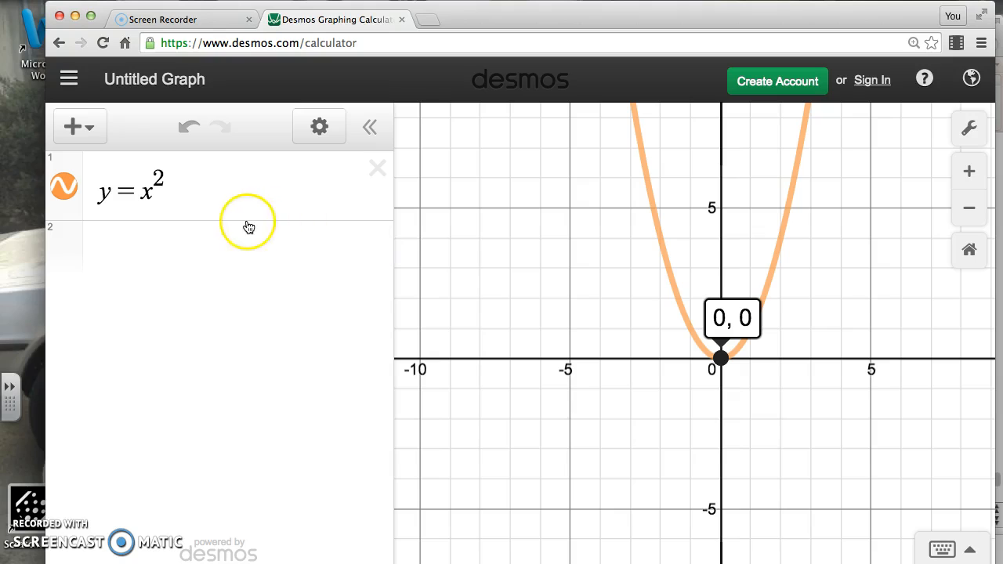
Step: Enclose x in parentheses in the first expression so it reads y = (x)²
click(166, 253)
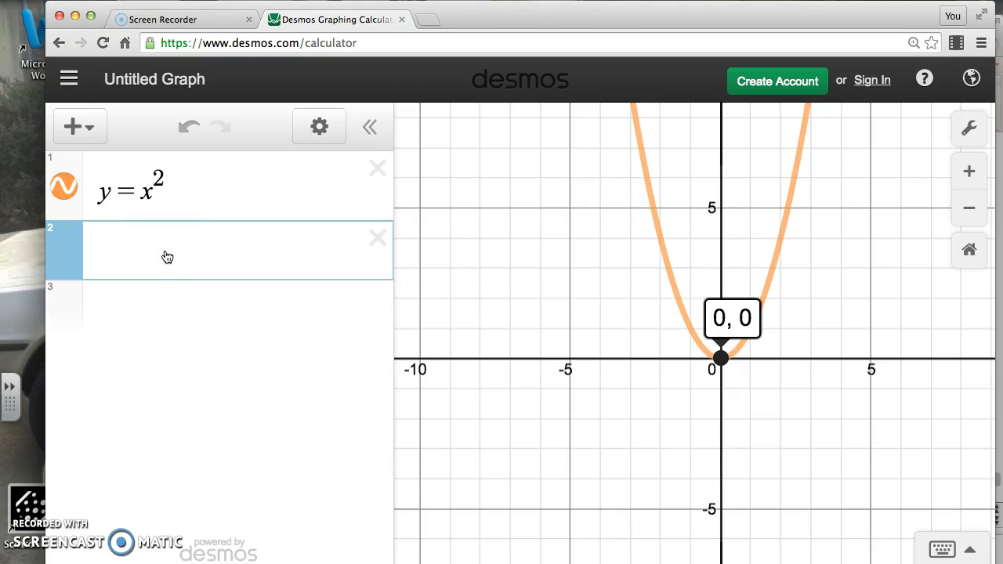
click(156, 190)
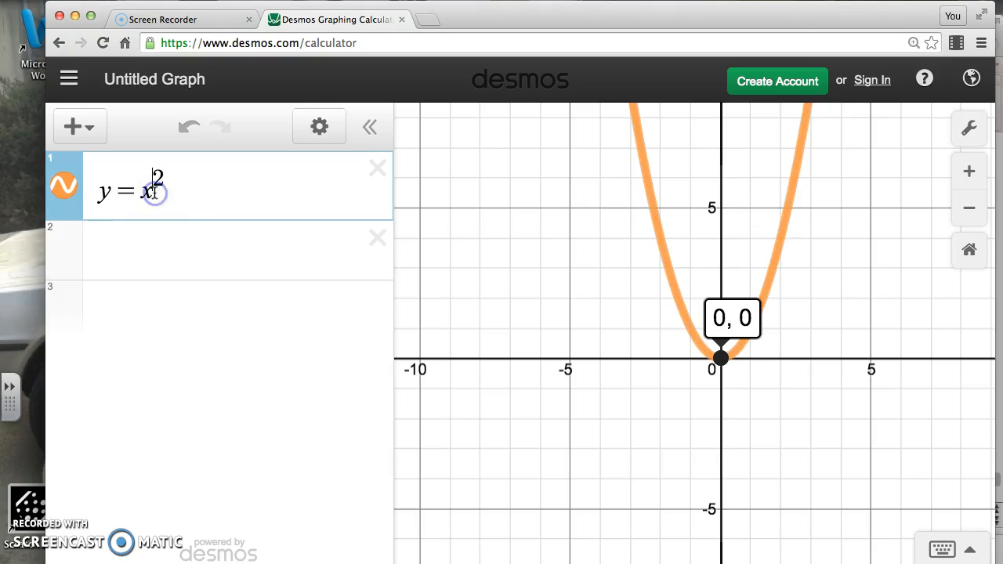
text())
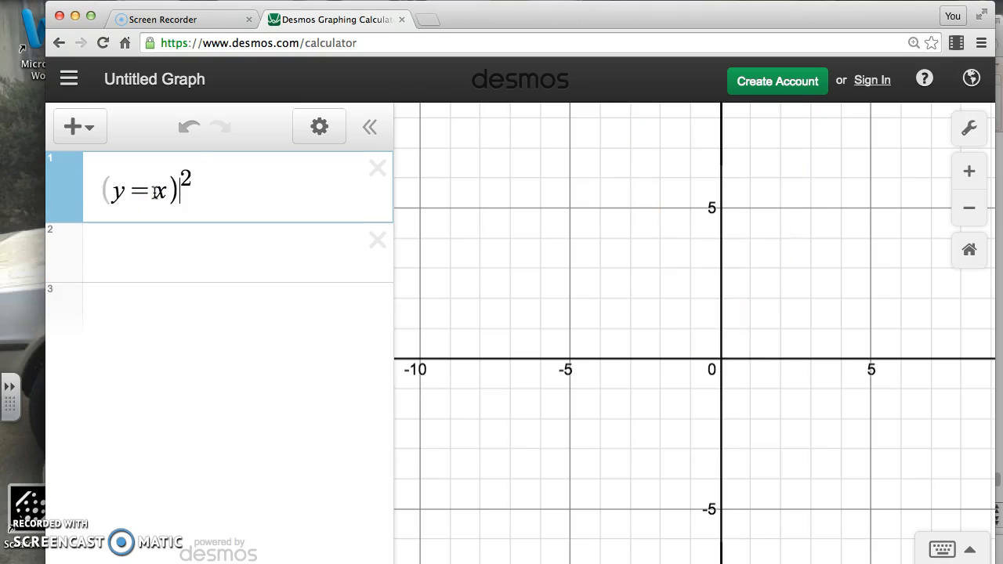
text(()
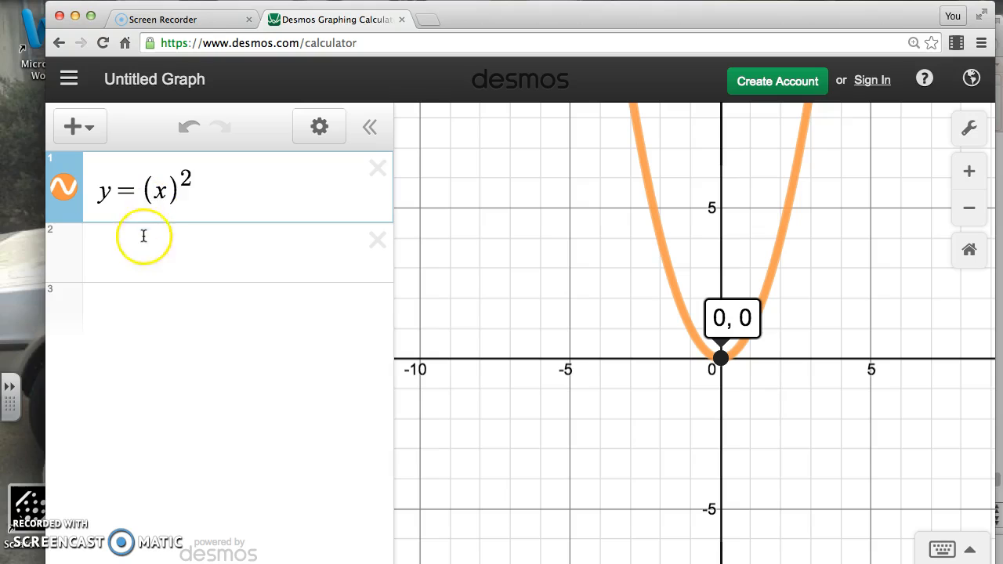
Step: Copy the first expression into the second line, change the copy to y = (x − 5)², and show its vertex coordinates
click(204, 192)
drag(204, 193, 91, 181)
key(super+c)
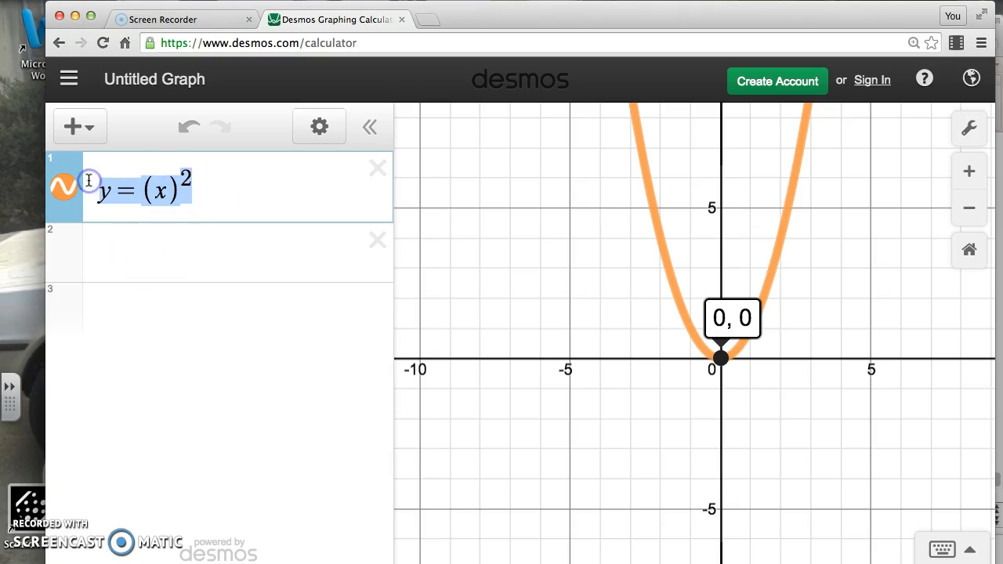
click(139, 275)
key(super+v)
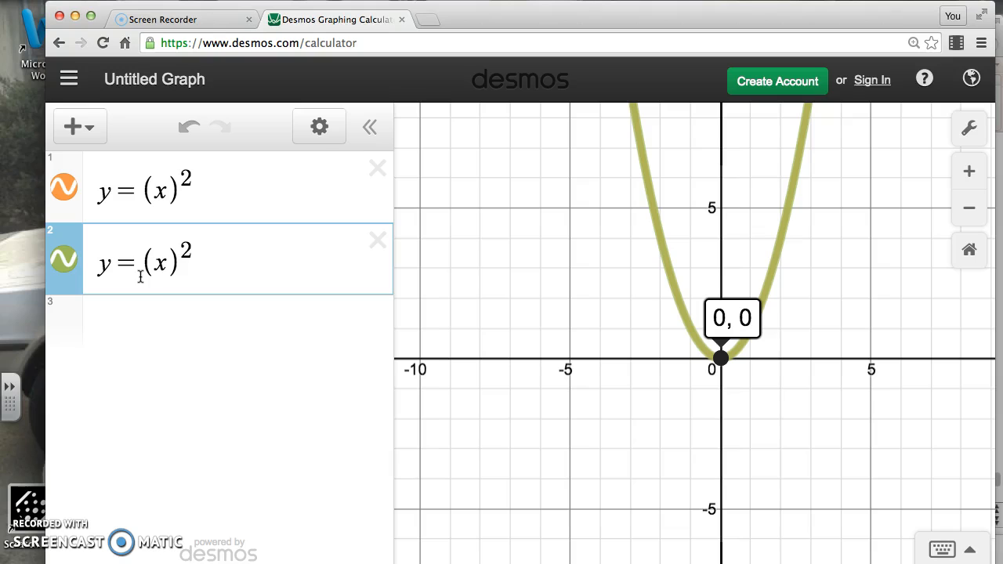
text(-5)
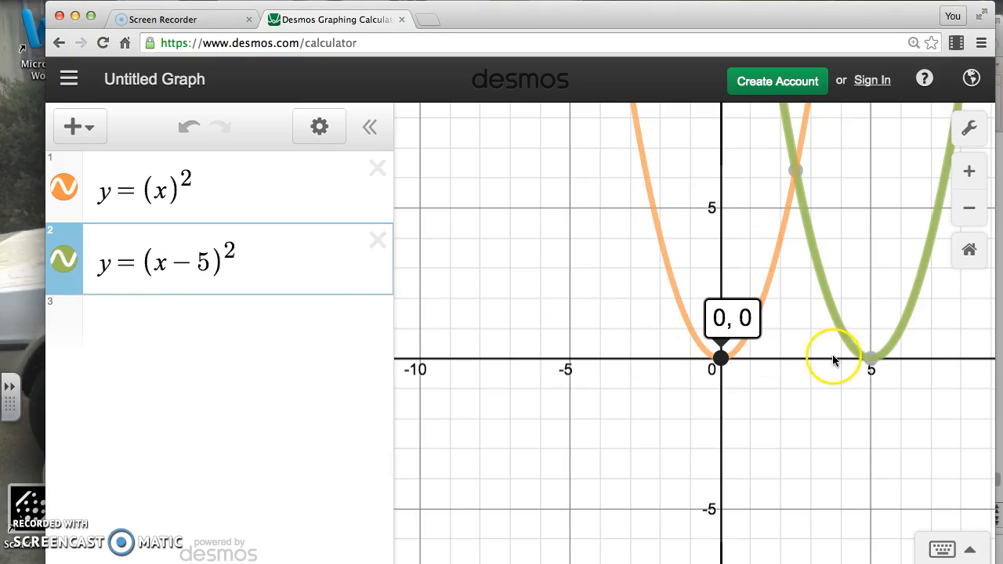
click(873, 361)
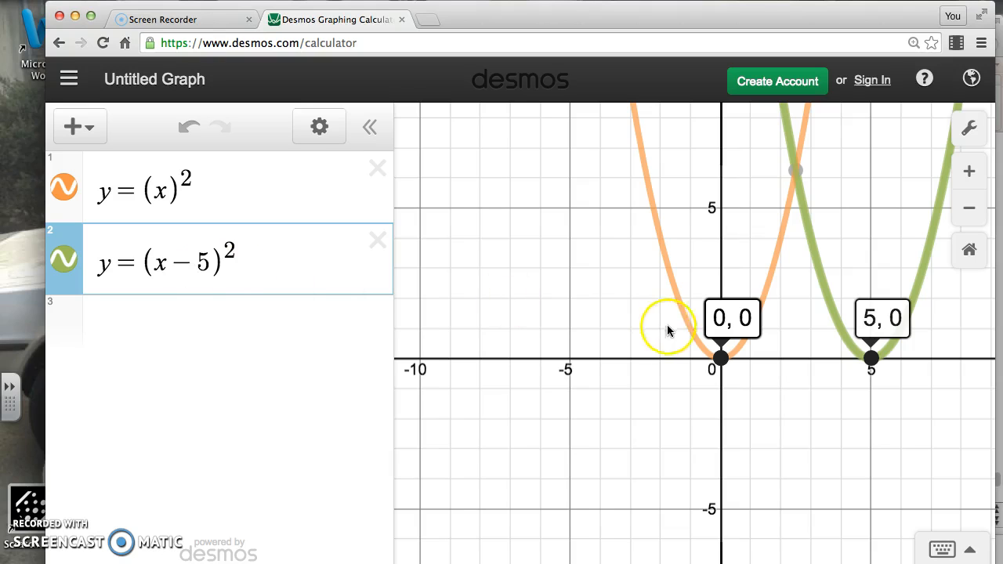
Step: Compare the vertex of y = (x)² with that of y = (x − 5)², highlighting the − 5 inside the parentheses
click(718, 357)
click(718, 356)
click(721, 359)
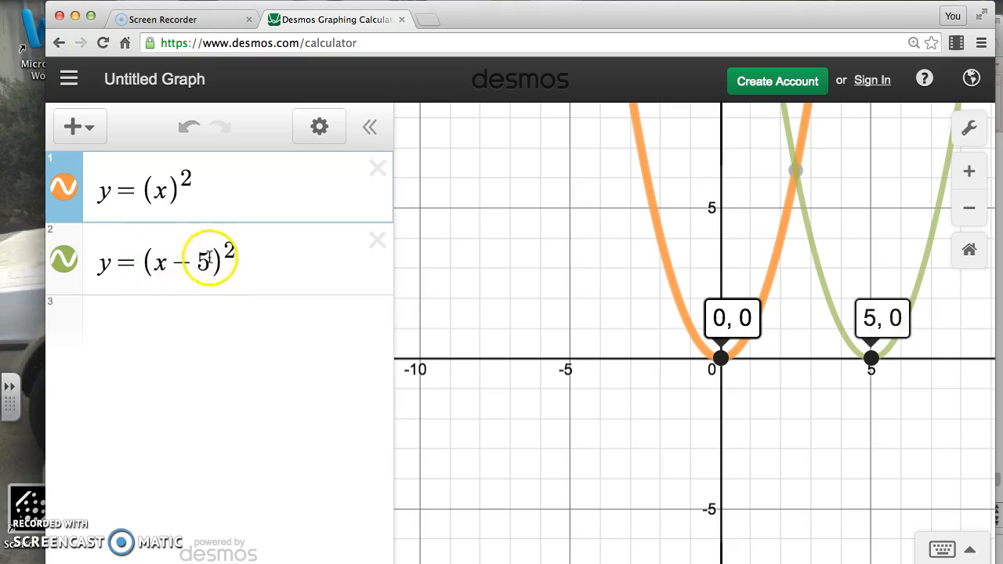
drag(209, 262, 164, 265)
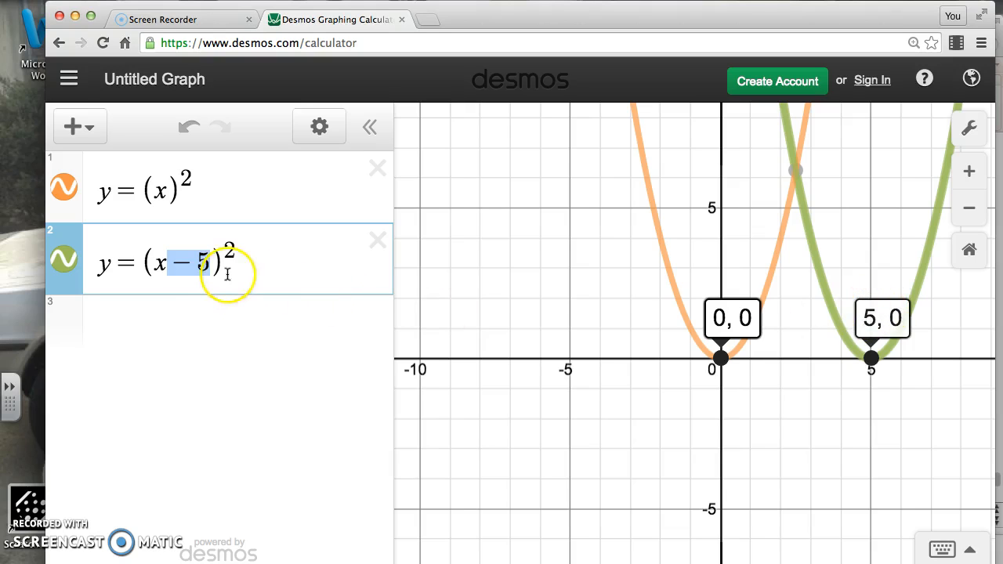
click(165, 259)
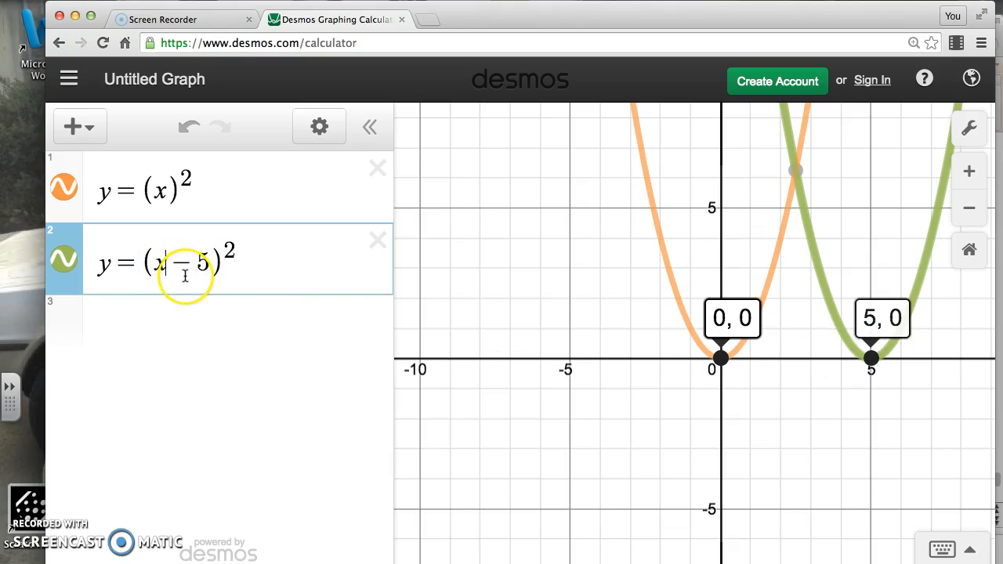
Step: Add y = (x + 5)² as the third expression from the copied equation and show the coordinate label at its vertex
click(204, 323)
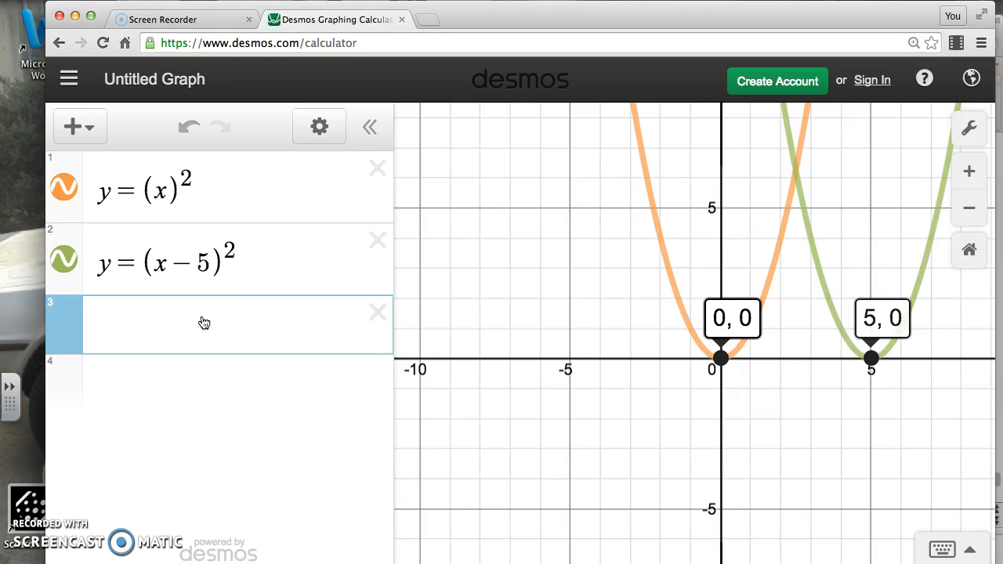
key(ctrl+v)
click(172, 334)
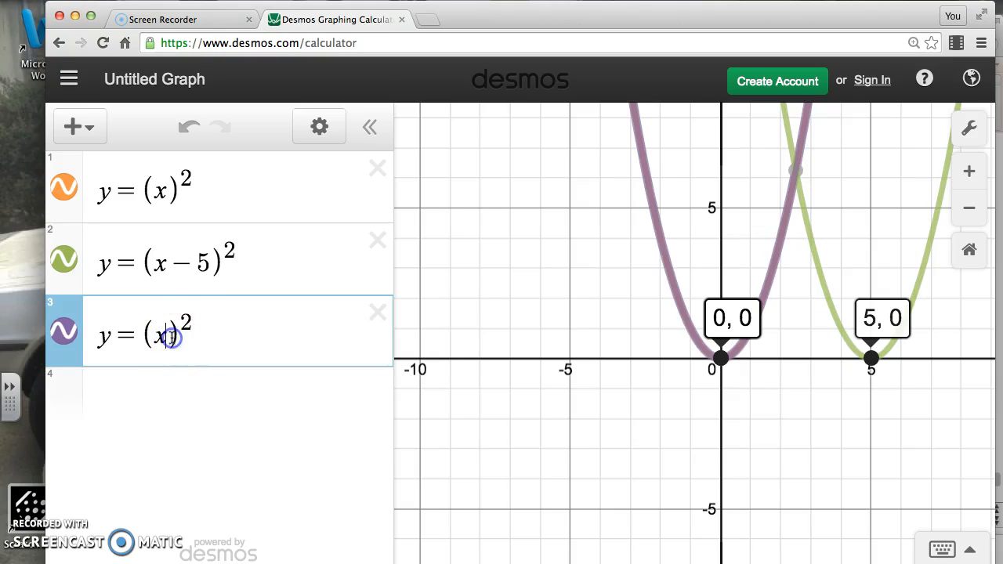
text(+5)
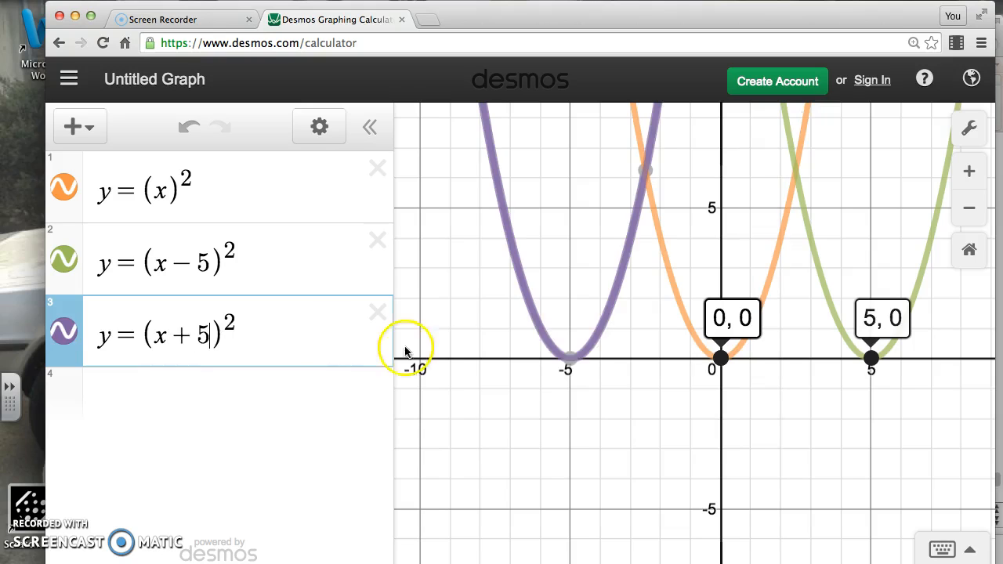
click(570, 358)
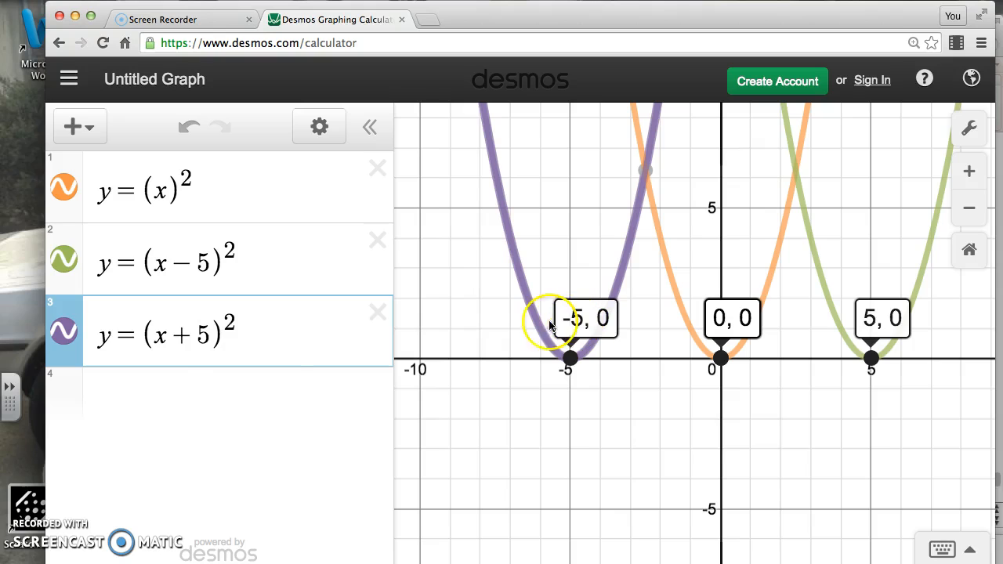
Step: Delete the y = (x + 5)² and y = (x − 5)² expressions, keeping only y = (x)²
click(191, 351)
click(377, 314)
click(376, 239)
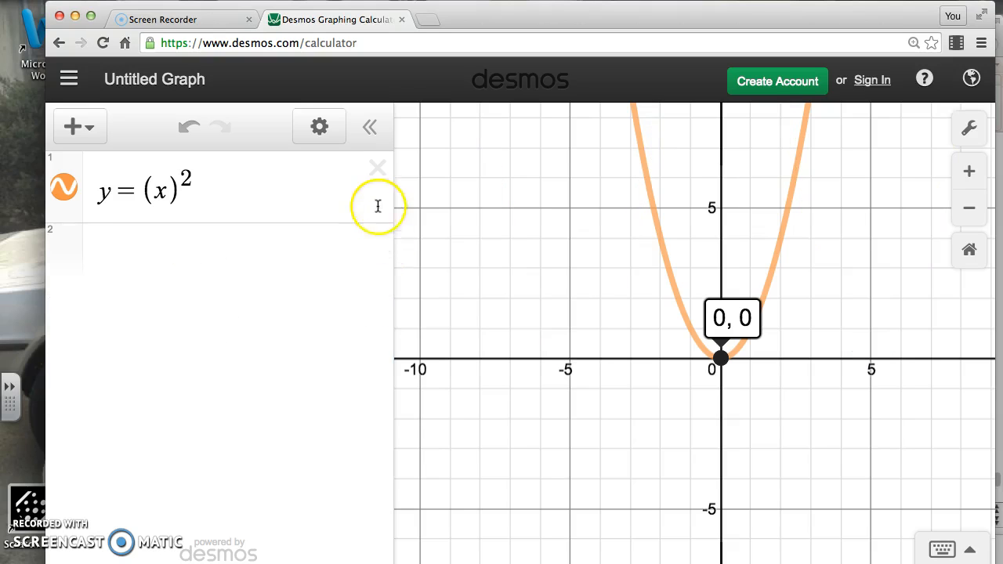
Step: Change the remaining expression to y = (x − 5)² + 3
click(304, 204)
click(170, 193)
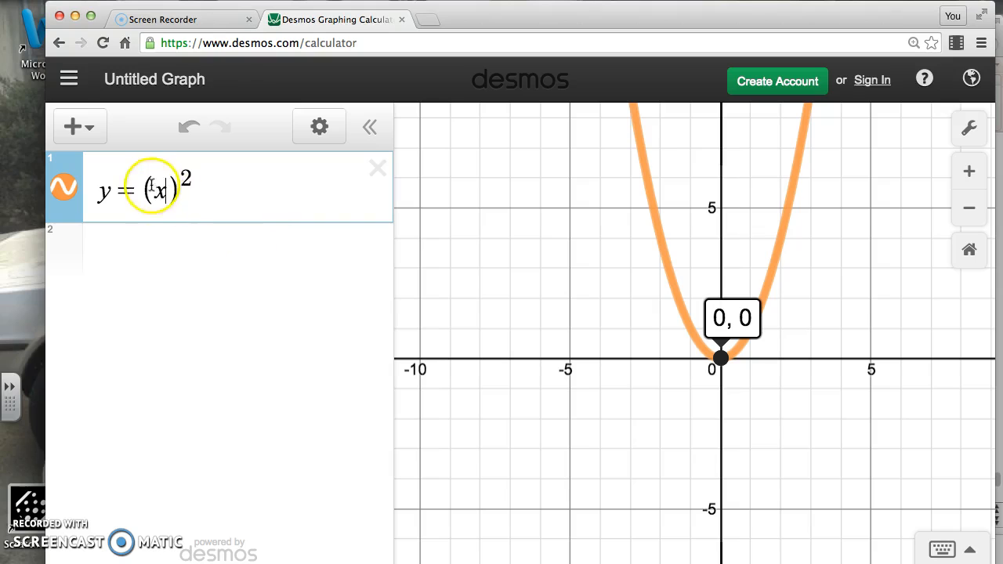
text(-5)
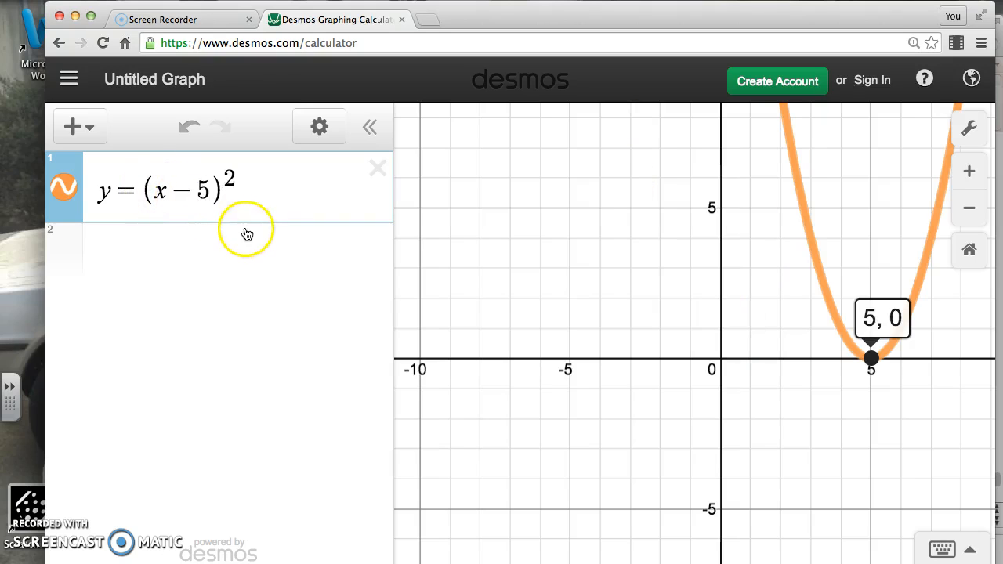
click(241, 197)
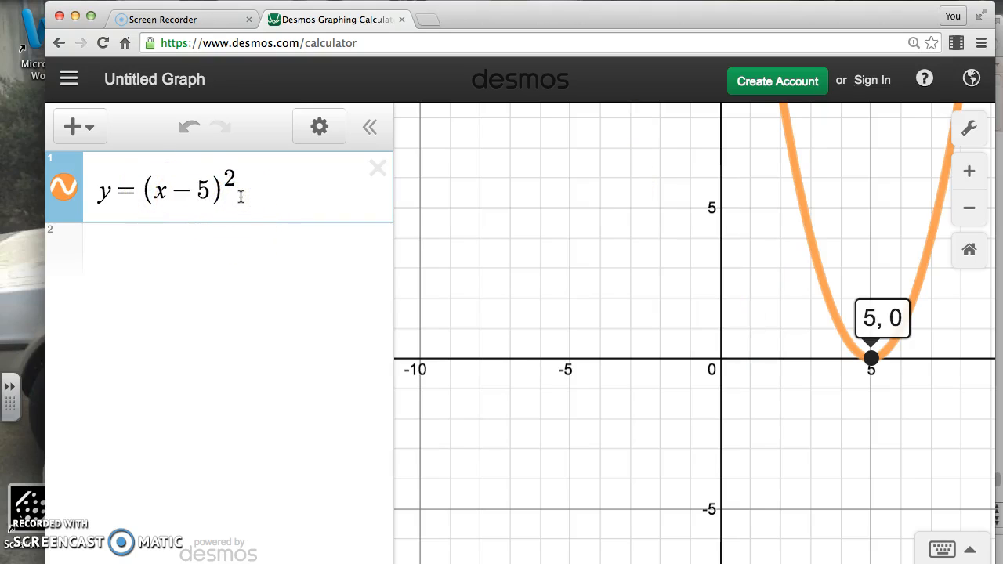
text(+3)
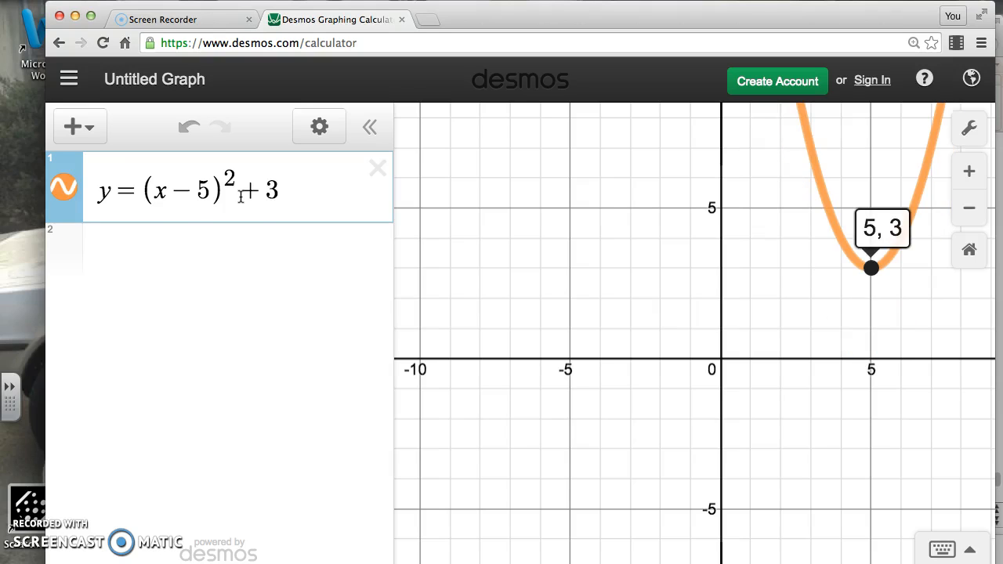
Step: Insert the coefficient −1/2 in front of the squared parentheses
click(143, 189)
text(-)
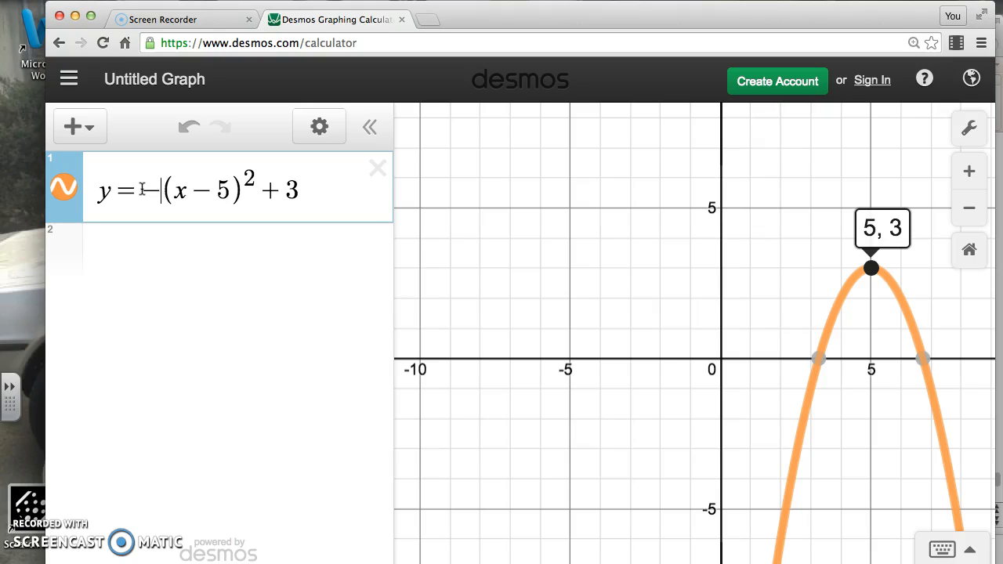
text(1/2)
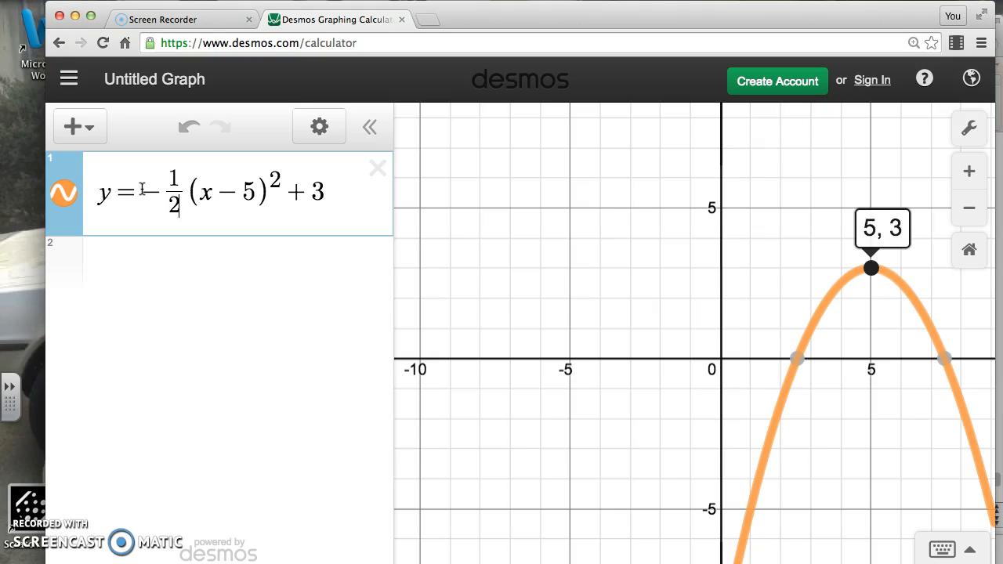
Step: Try 6 as the denominator of the leading fraction, and set it to 9 so the coefficient is −1/9
key(BackSpace)
text(6)
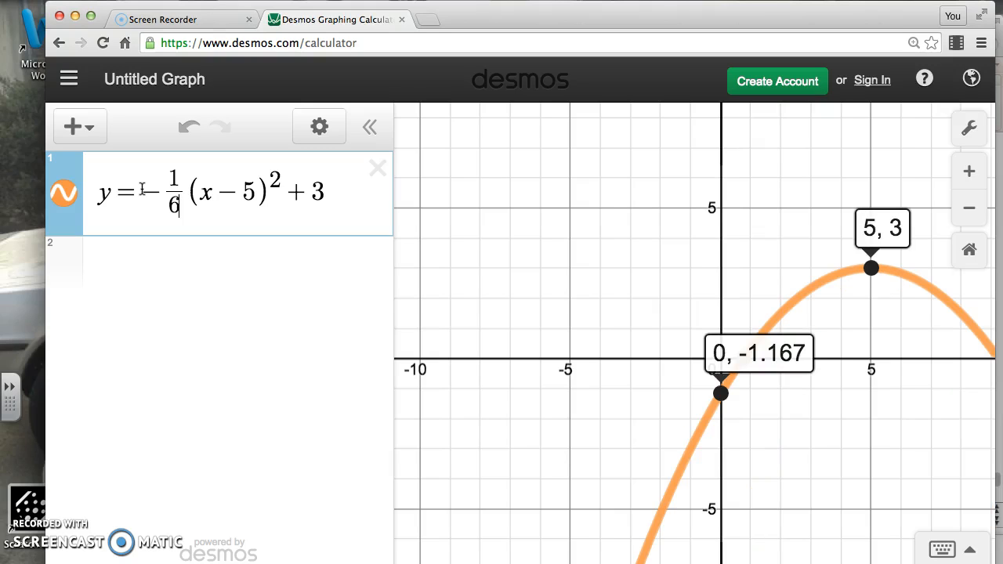
key(BackSpace)
text(9)
click(170, 203)
Step: Show the coordinate labels at the parabola's y-intercept and its x-intercept near the origin, and trace along the curve
click(772, 215)
click(721, 354)
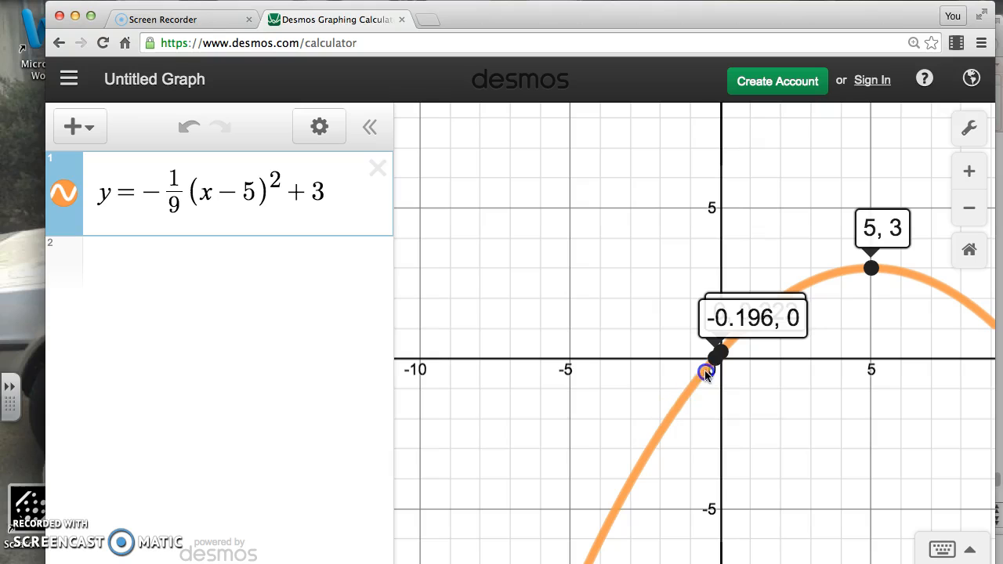
click(697, 380)
click(692, 387)
mouse_move(692, 387)
mouse_down()
mouse_move(638, 472)
mouse_move(668, 416)
mouse_move(758, 316)
mouse_move(836, 276)
mouse_move(724, 342)
mouse_move(620, 485)
mouse_up()
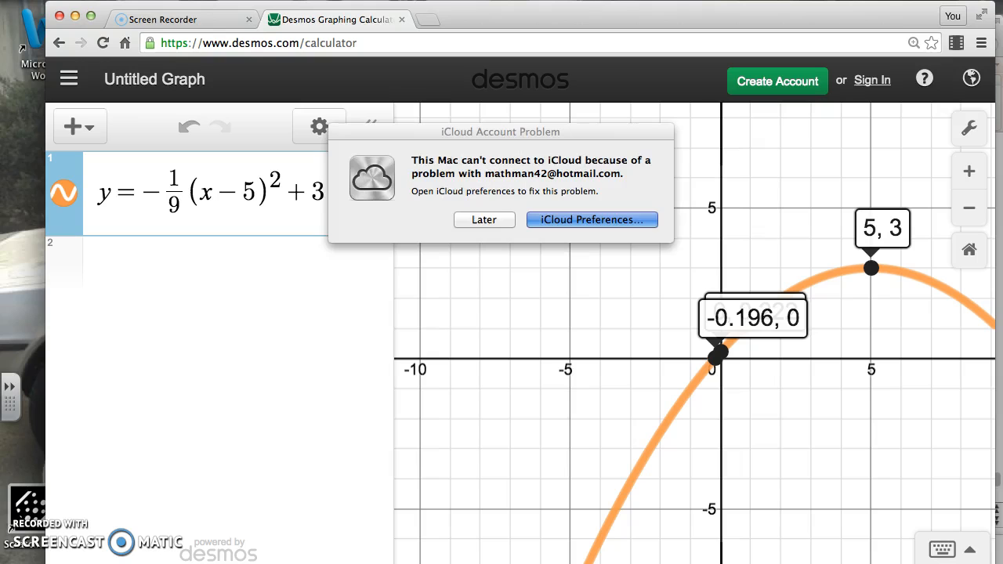
Step: Postpone the iCloud account problem alert
click(485, 219)
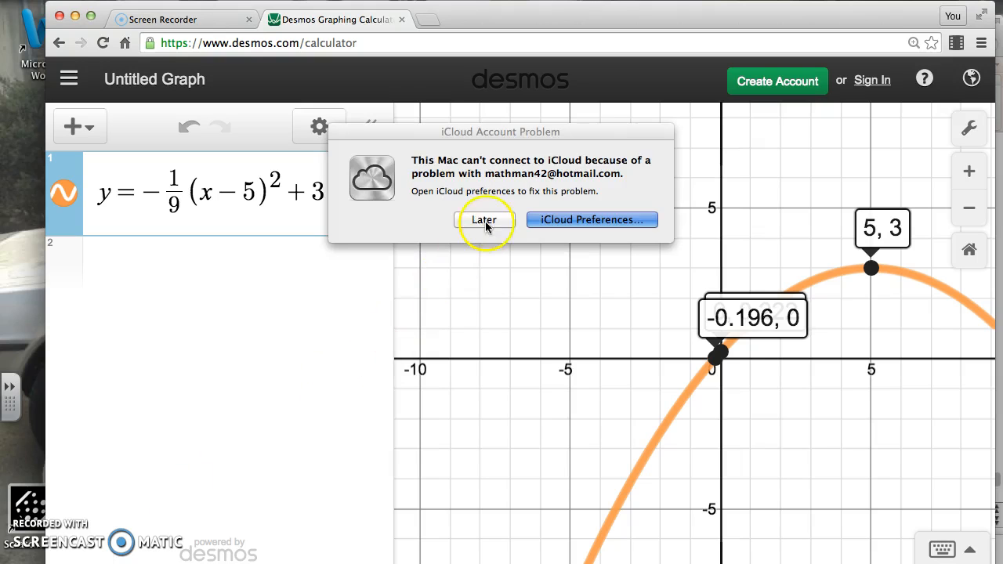